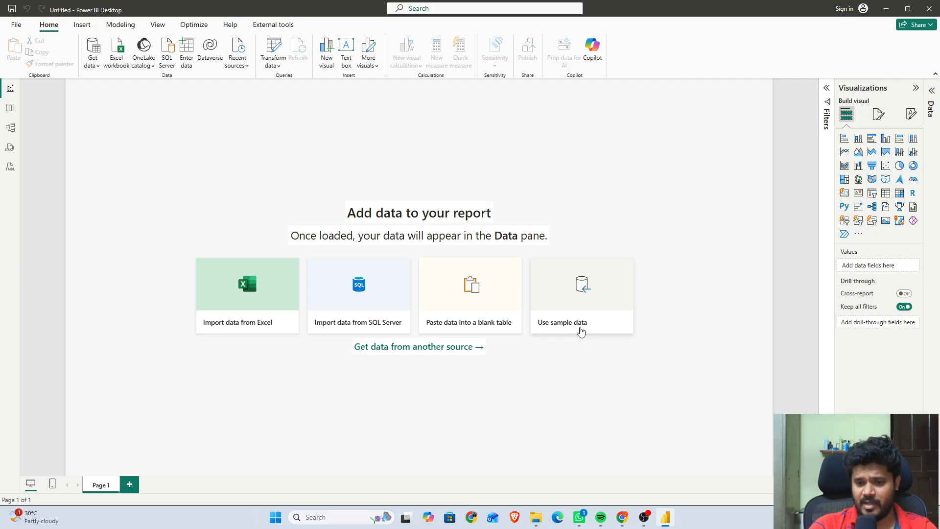
- Load Sheet1 from the built-in Financial Sample workbook into the report
click(575, 329)
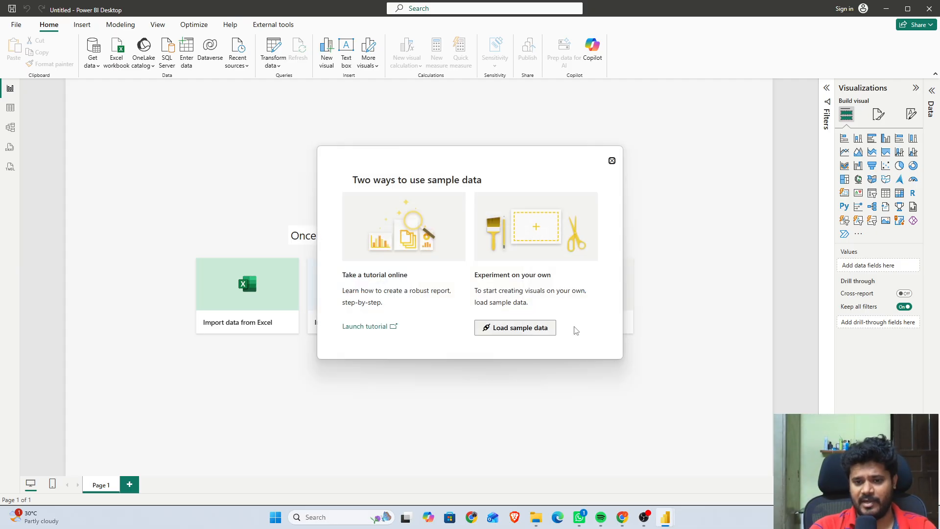
click(530, 325)
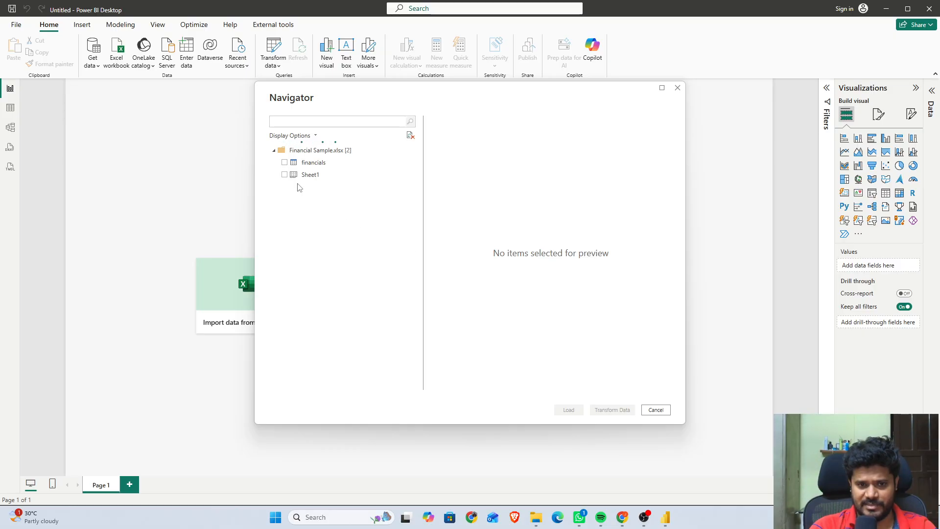
click(285, 174)
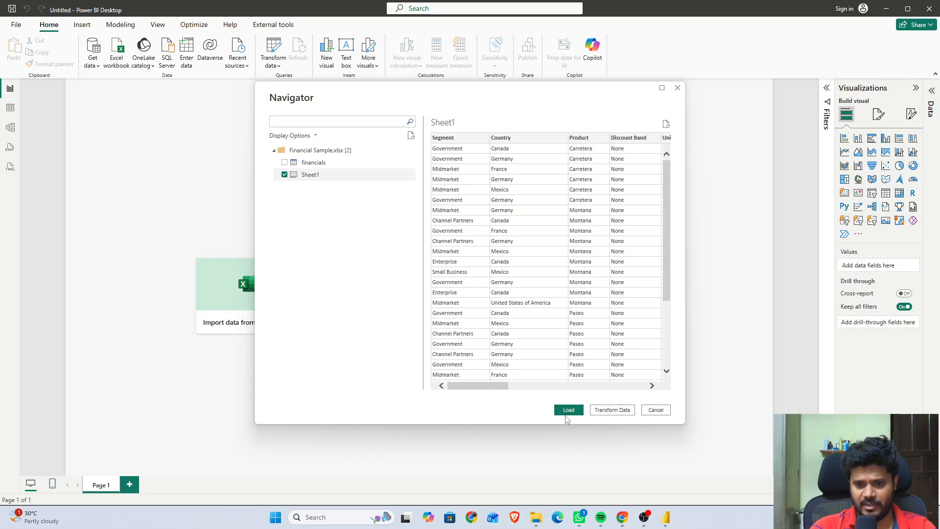
click(568, 410)
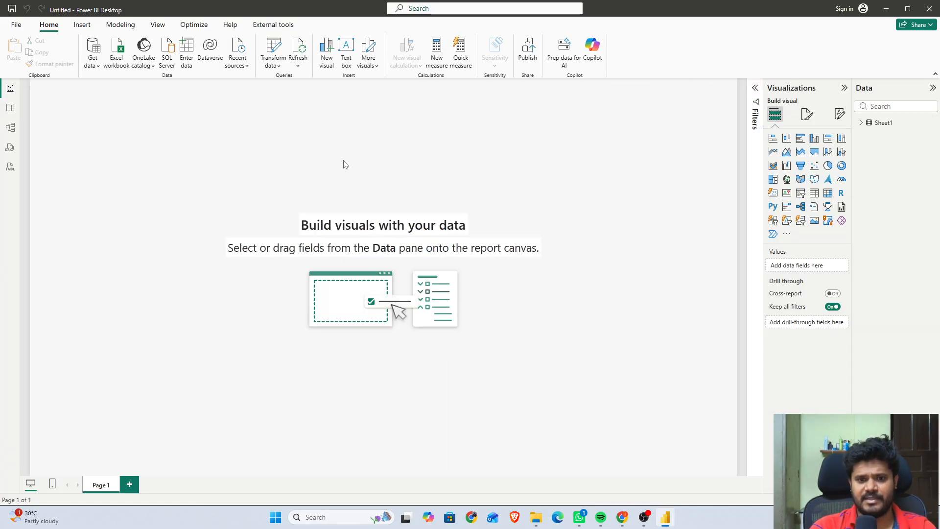
- Expand the Sheet1 fields and create a table visual from the Product field on the report page
click(862, 124)
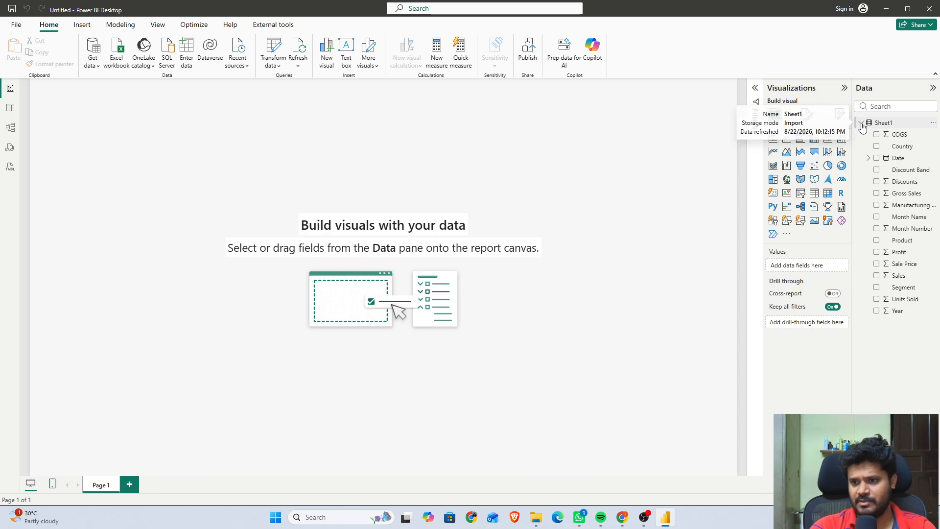
click(876, 241)
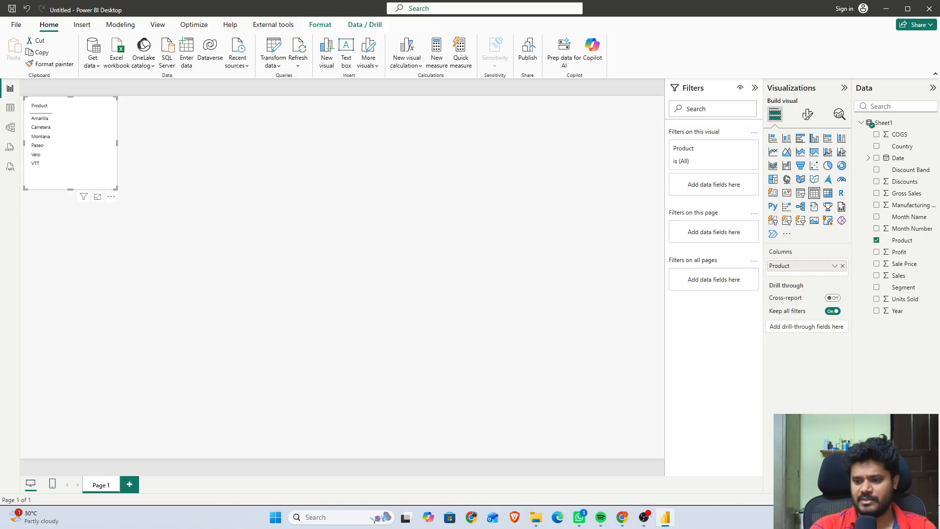
click(900, 500)
click(899, 500)
click(899, 500)
click(899, 500)
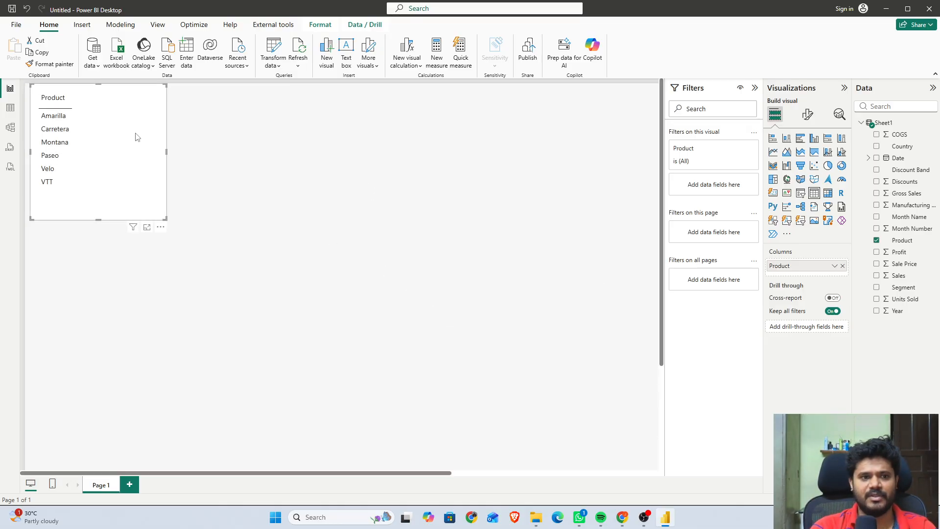
click(185, 184)
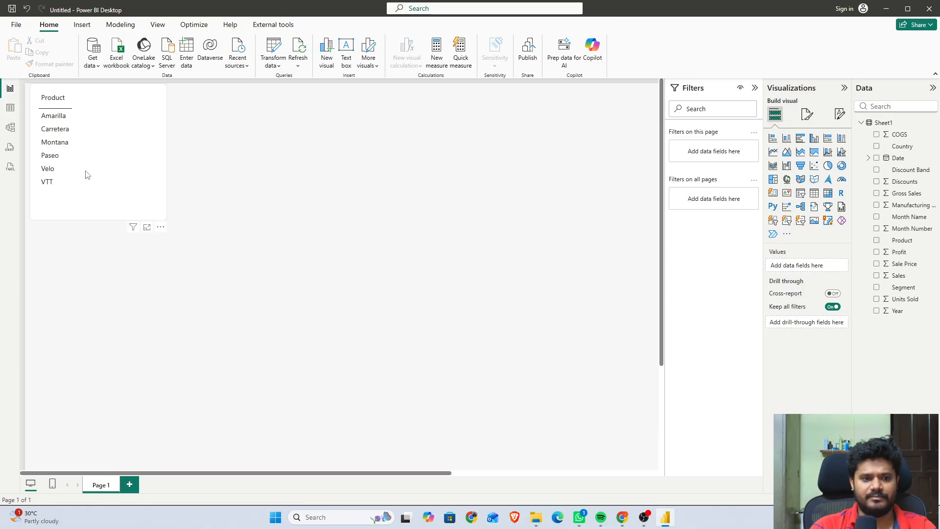
- Move the Product table slightly inward from the upper-left corner of the report page
drag(87, 174, 123, 215)
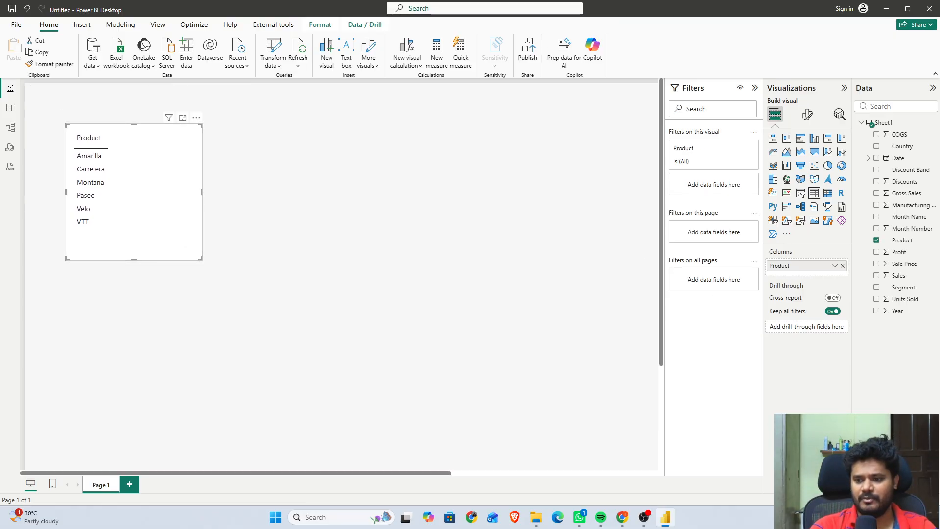
click(832, 500)
click(832, 500)
click(831, 500)
click(831, 500)
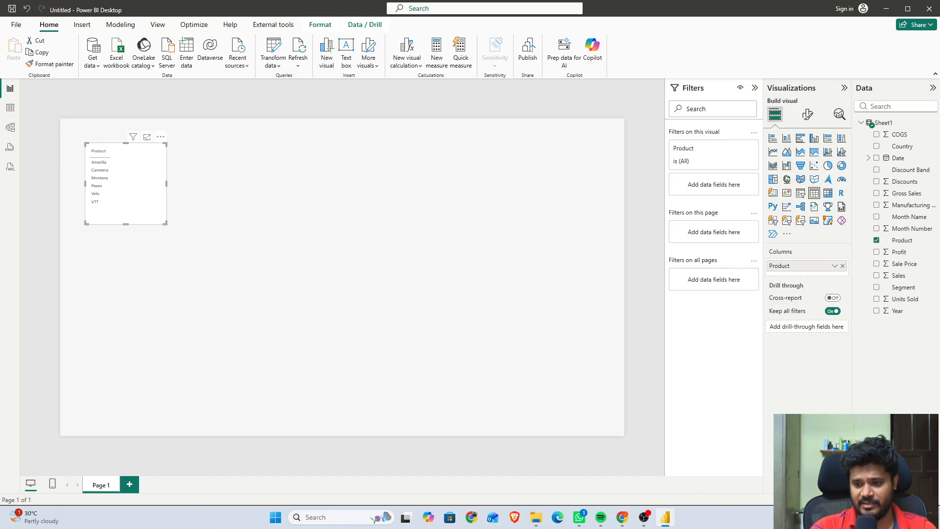
click(902, 499)
click(902, 499)
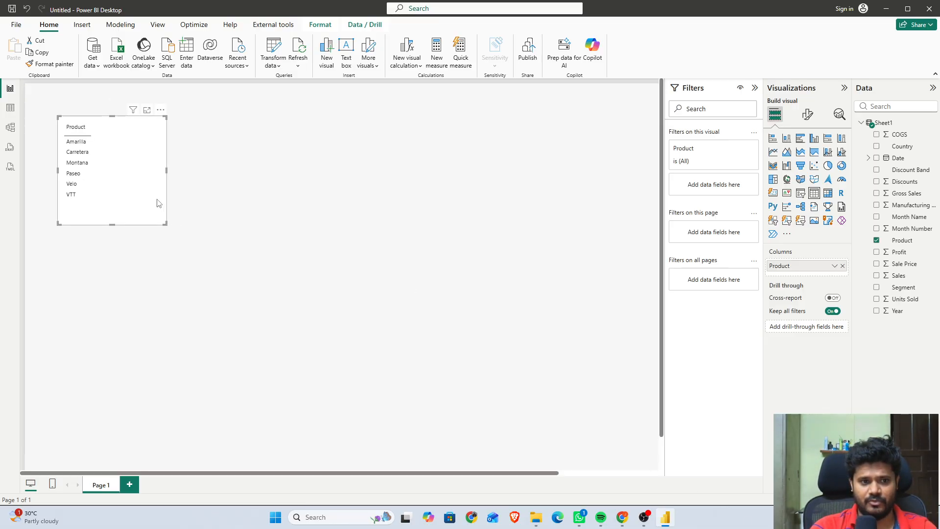
click(231, 175)
click(143, 138)
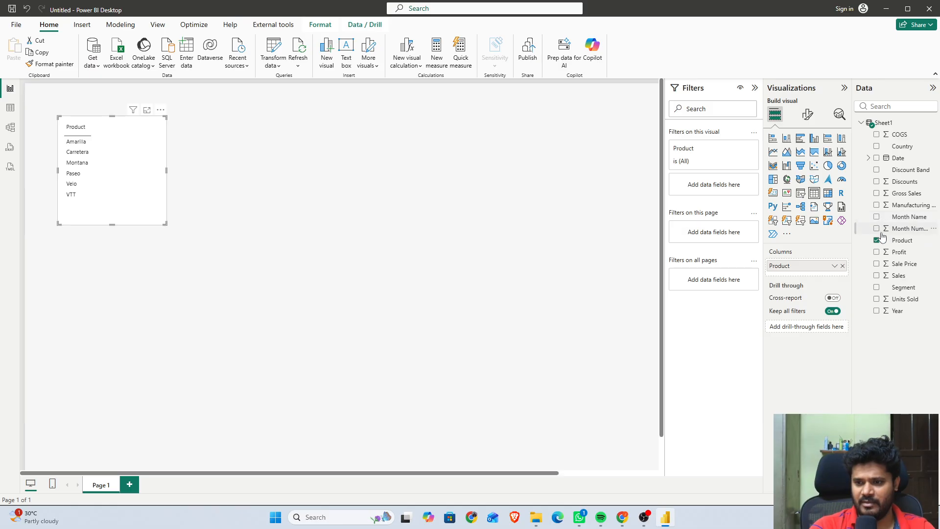
- Add the Country and Profit fields to the Product table and enlarge the table to fit the columns
click(876, 147)
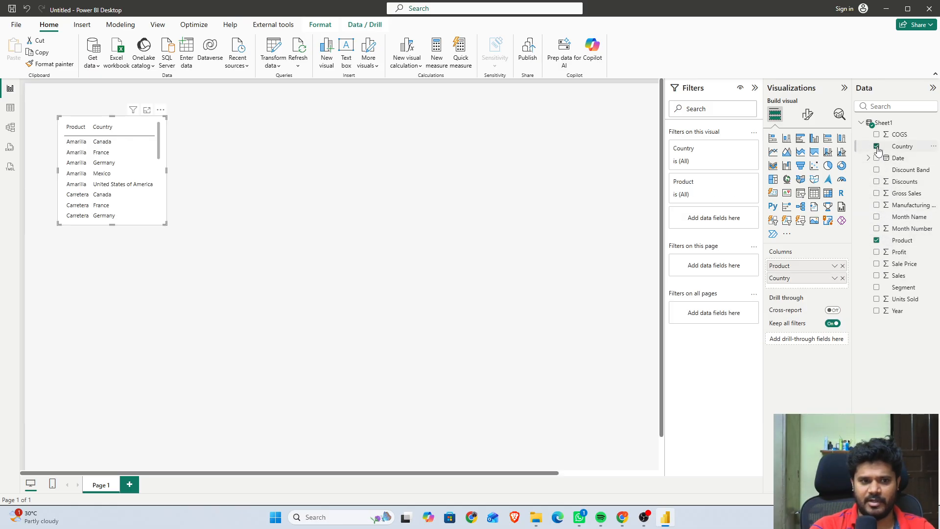
click(876, 253)
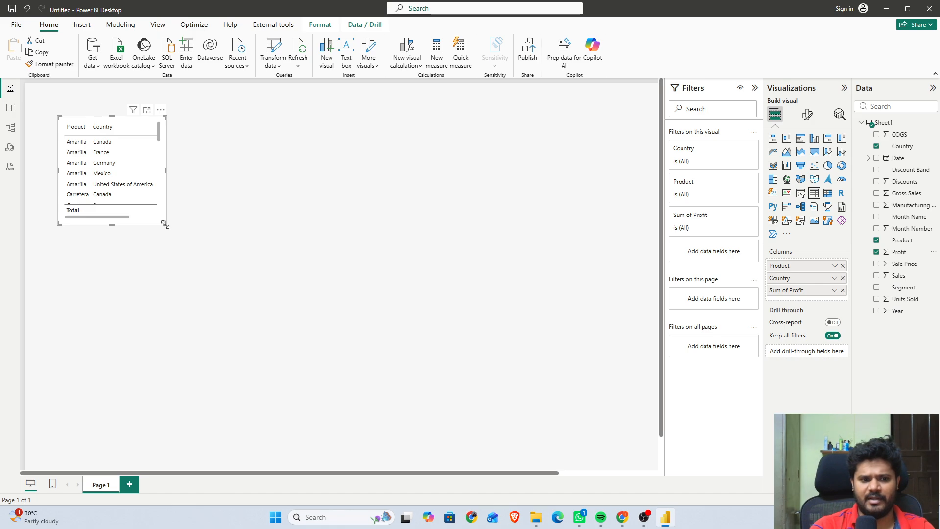
drag(164, 227, 236, 302)
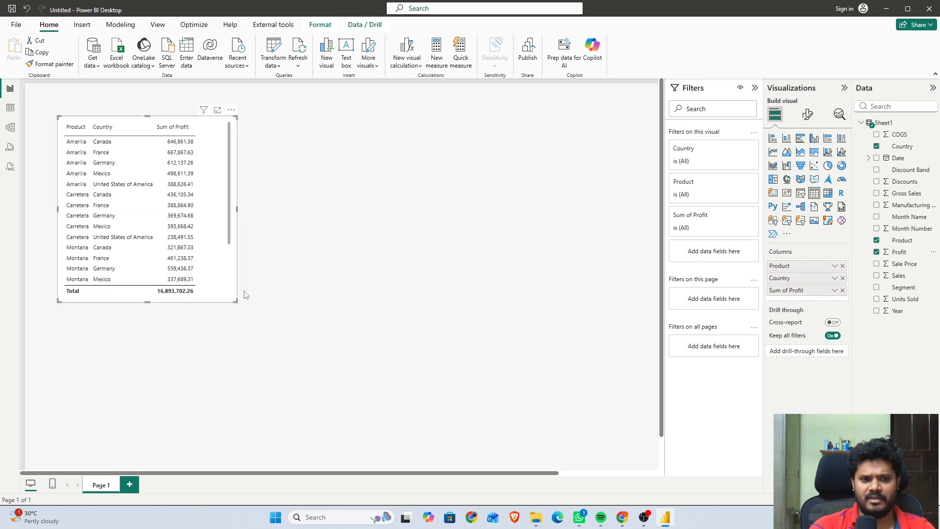
- Add the Date field to the table as a plain date instead of a date hierarchy
click(876, 158)
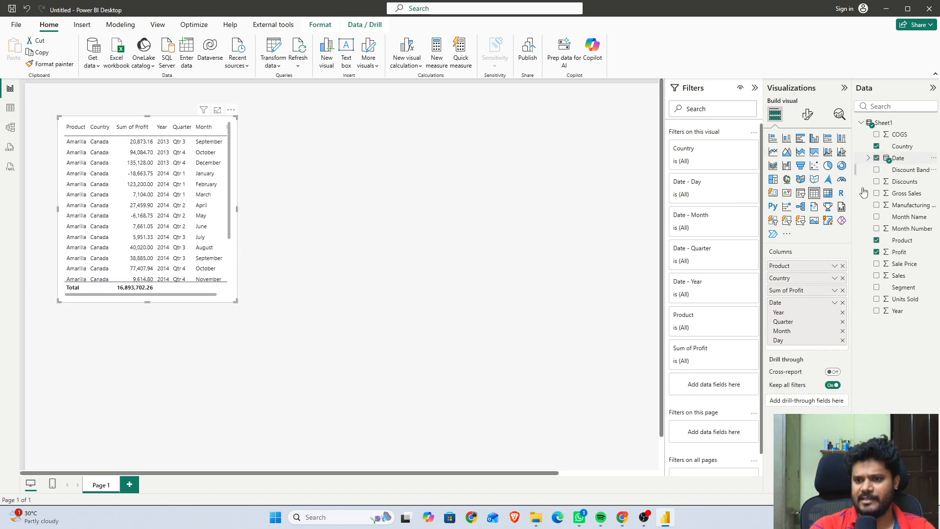
click(834, 302)
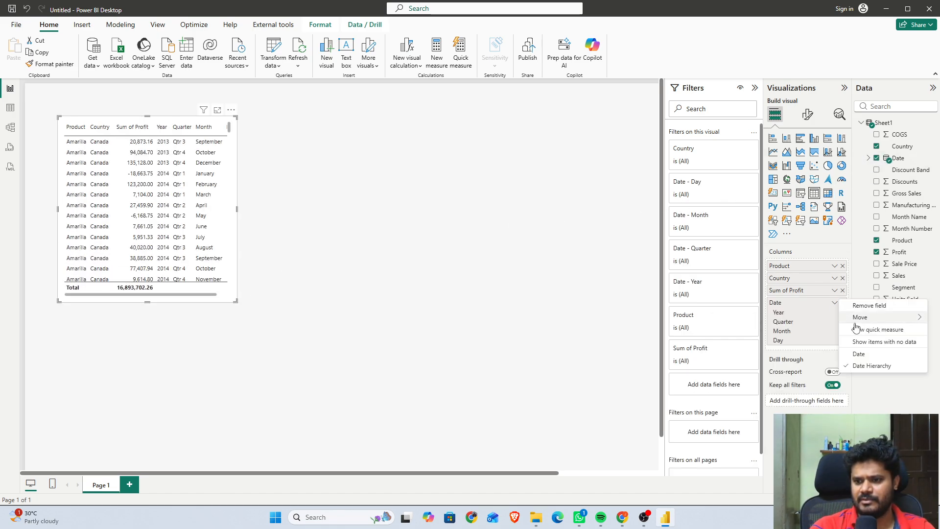
click(859, 357)
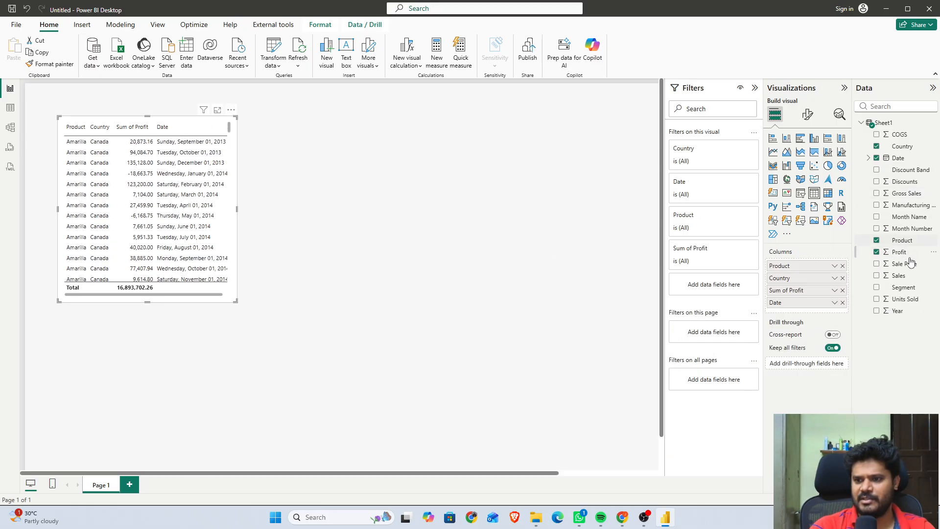
- Format the Date column as Short Date (*3/14/2001) and shift the table lower on the page
click(898, 158)
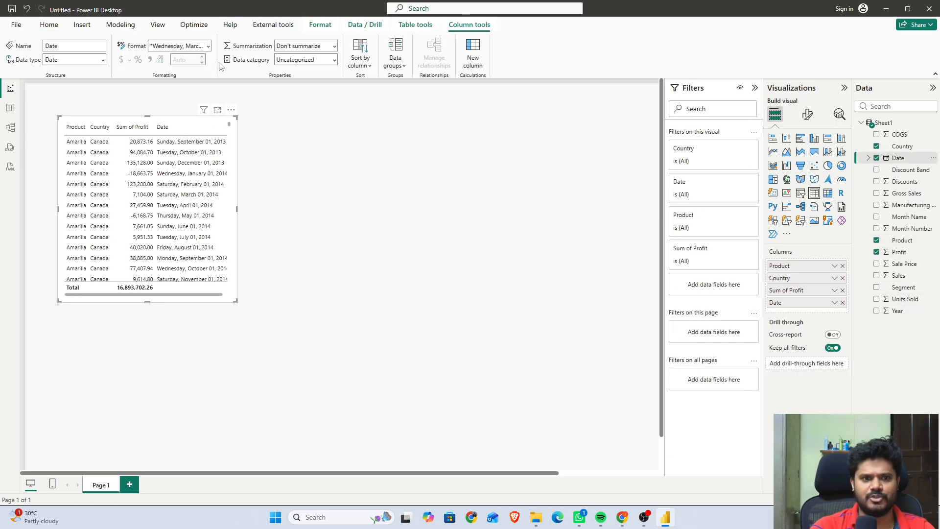
click(209, 47)
click(218, 74)
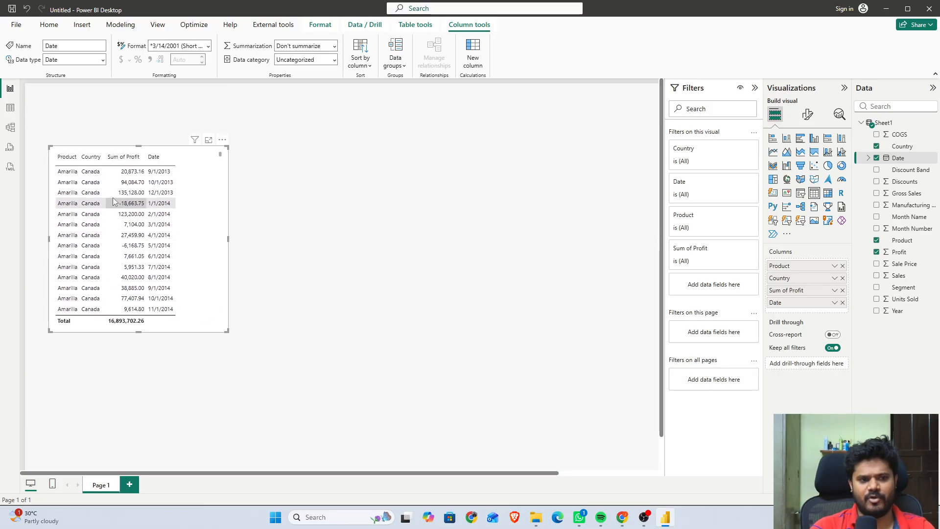
click(321, 195)
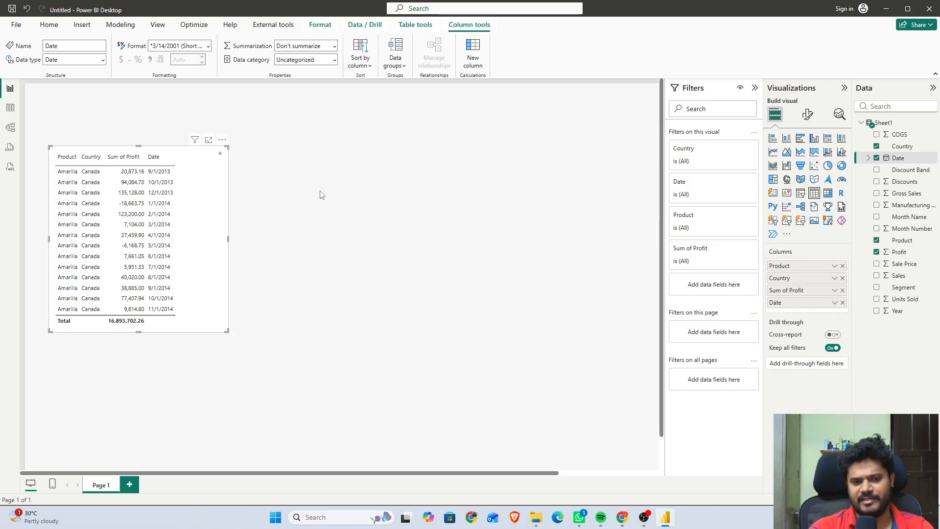
click(205, 199)
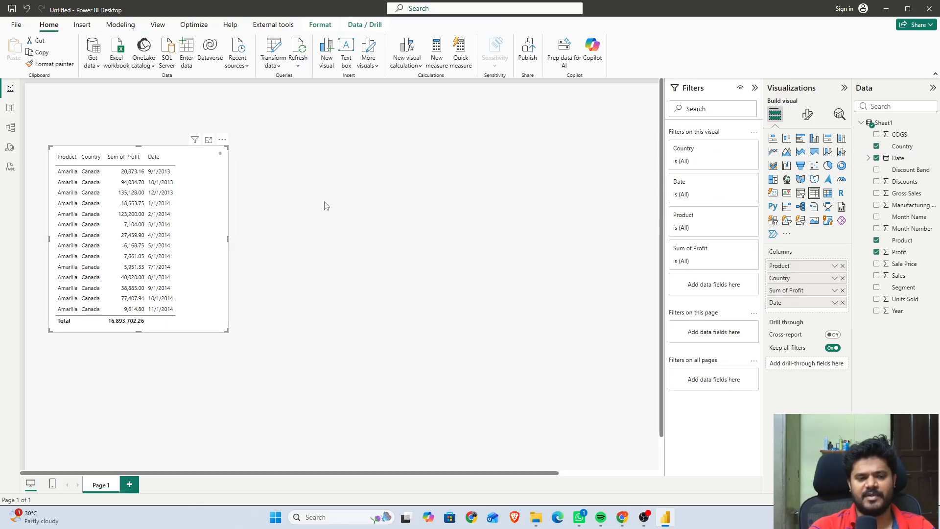
click(325, 205)
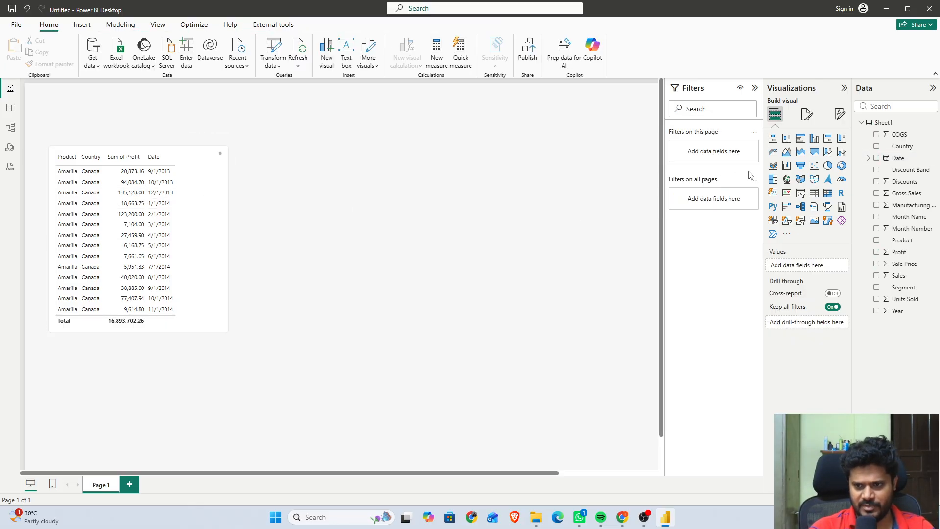
- Add a slicer on the Date field and shrink its height so it sits above the table
click(801, 195)
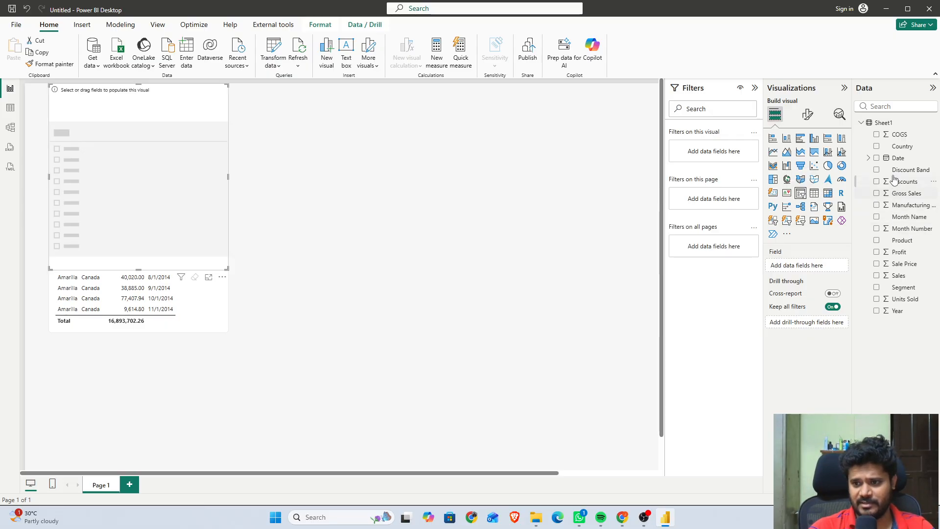
click(876, 158)
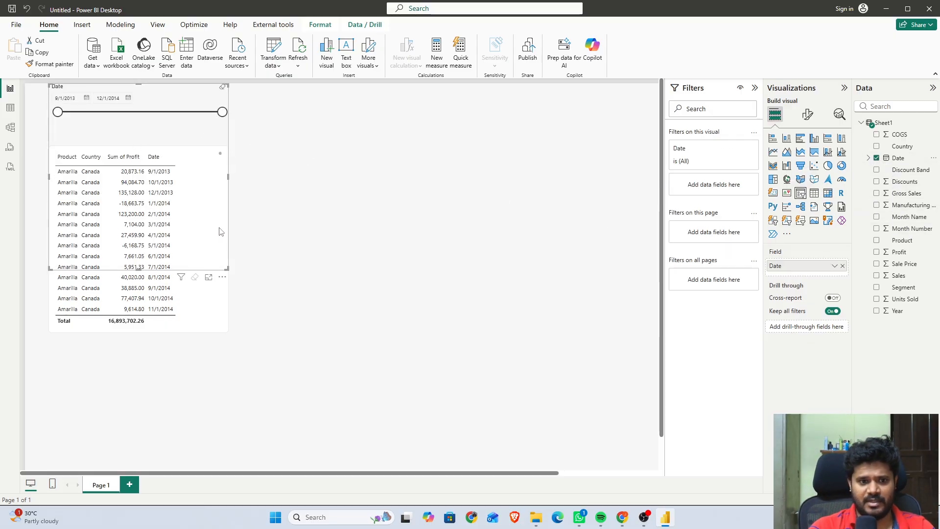
drag(232, 273, 233, 138)
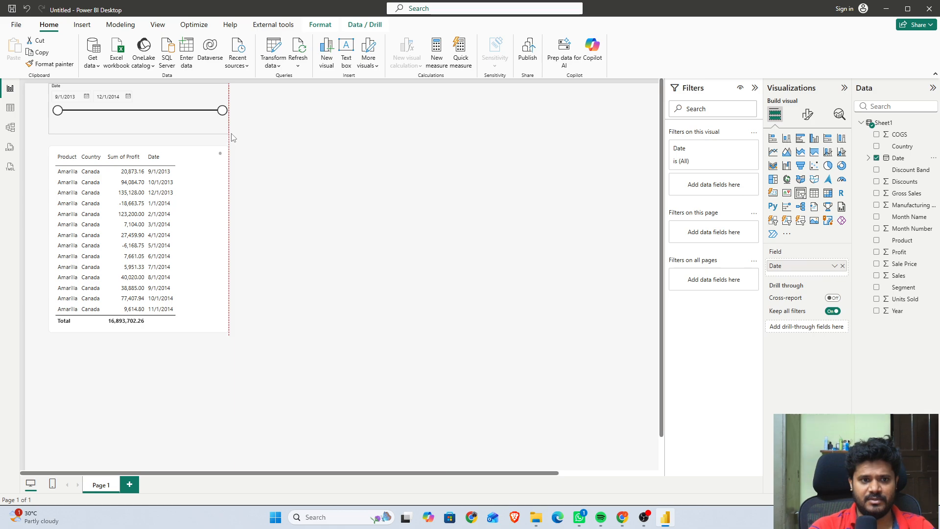
click(325, 146)
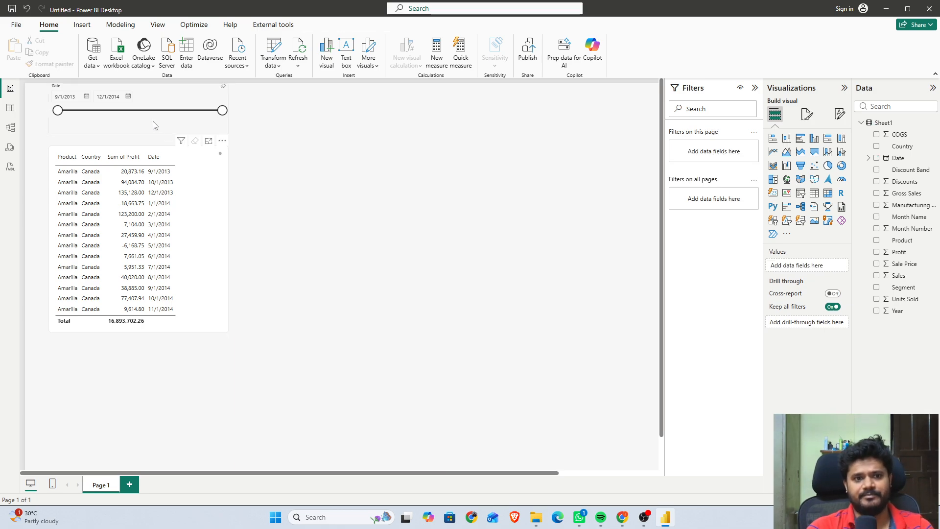
click(165, 125)
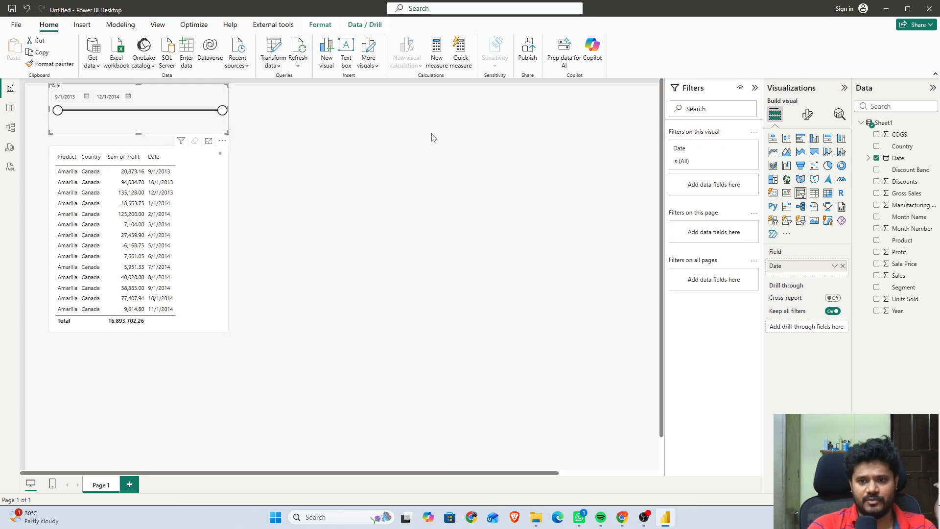
- Set the Date slicer's style to Date Picker
click(808, 115)
click(795, 183)
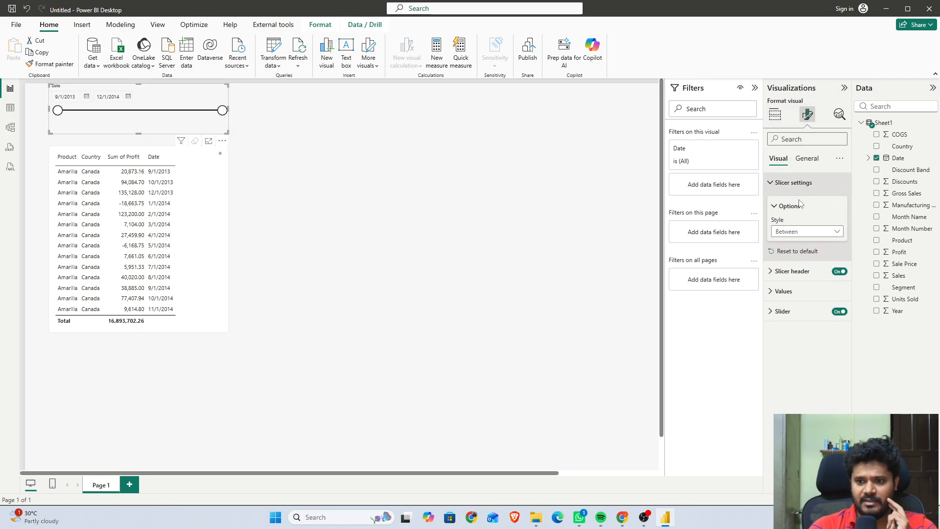
click(805, 232)
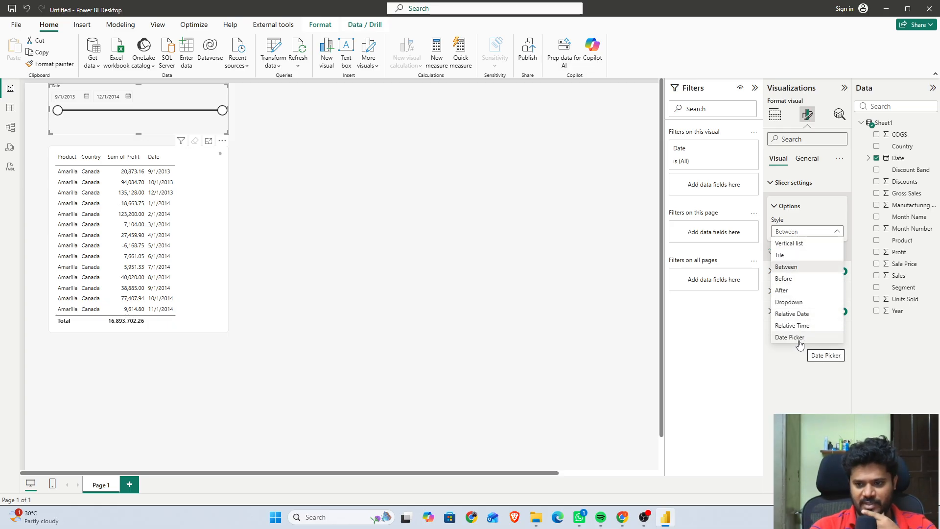
click(801, 339)
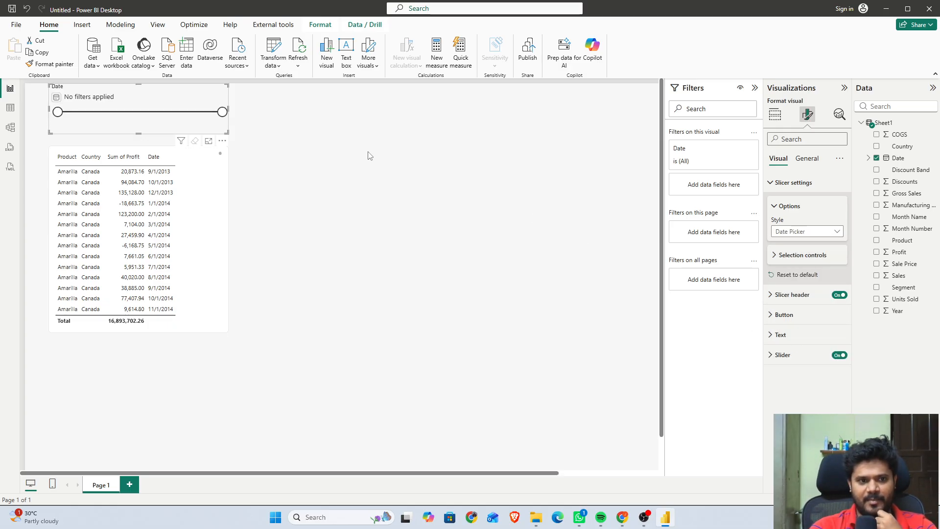
click(334, 133)
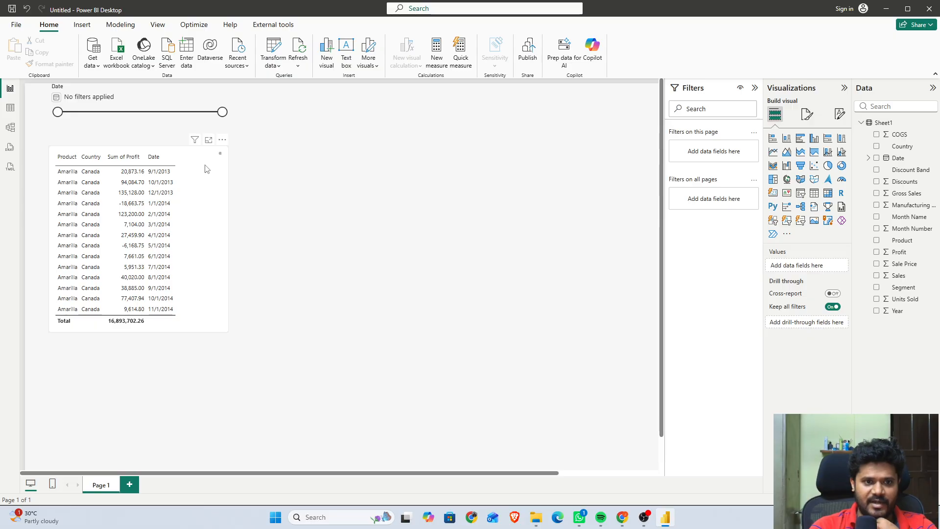
- Filter the Date slicer manually to the range 8/1/2014 – 8/15/2014 using its calendar
click(131, 101)
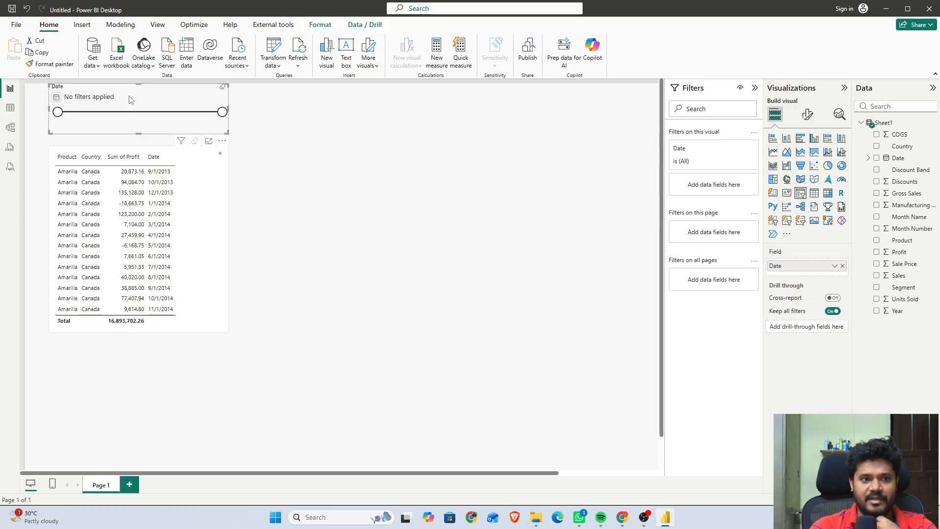
click(55, 97)
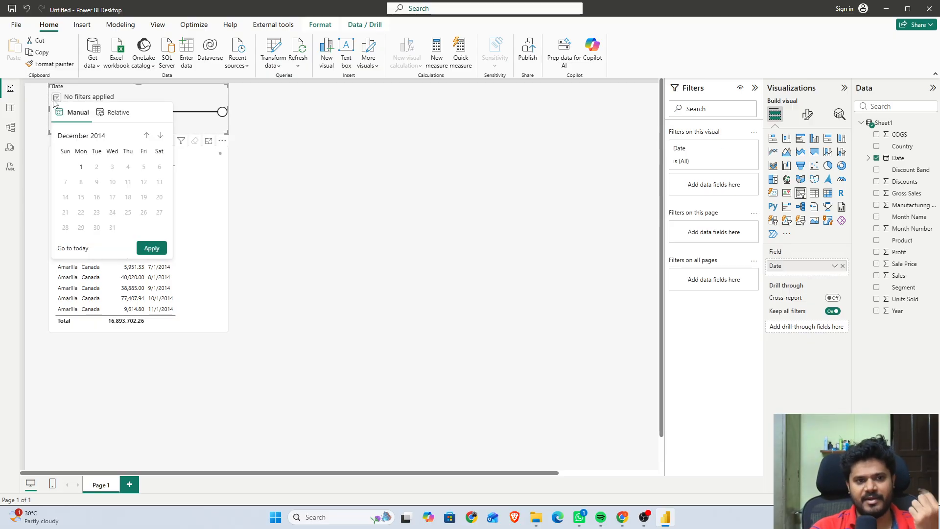
click(146, 135)
click(147, 136)
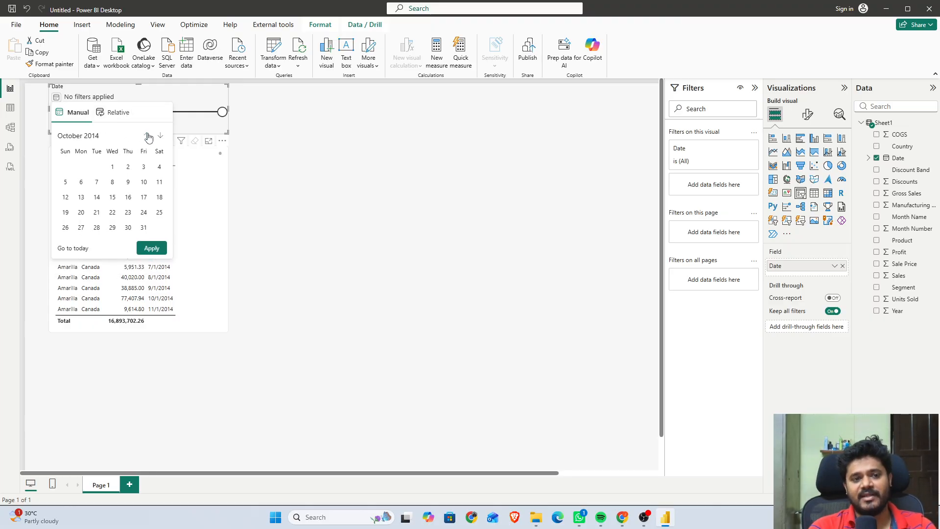
click(147, 136)
click(148, 136)
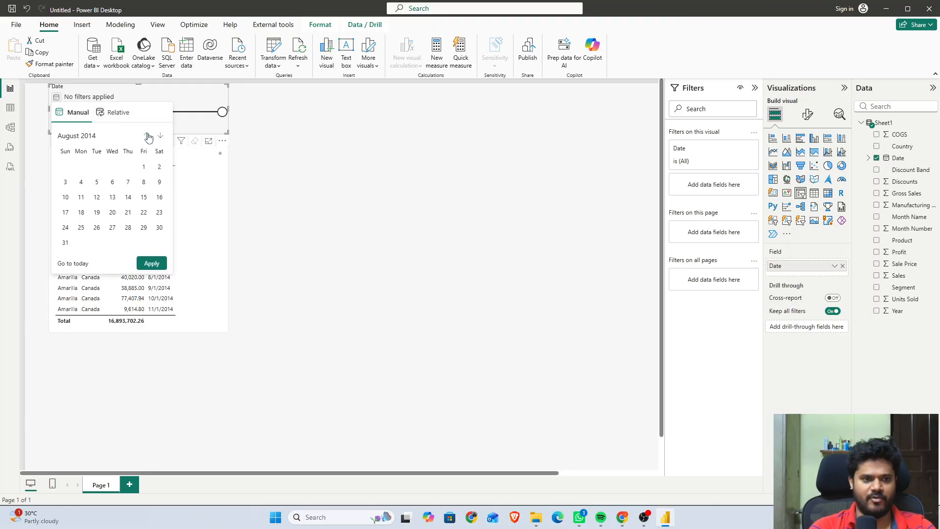
click(141, 168)
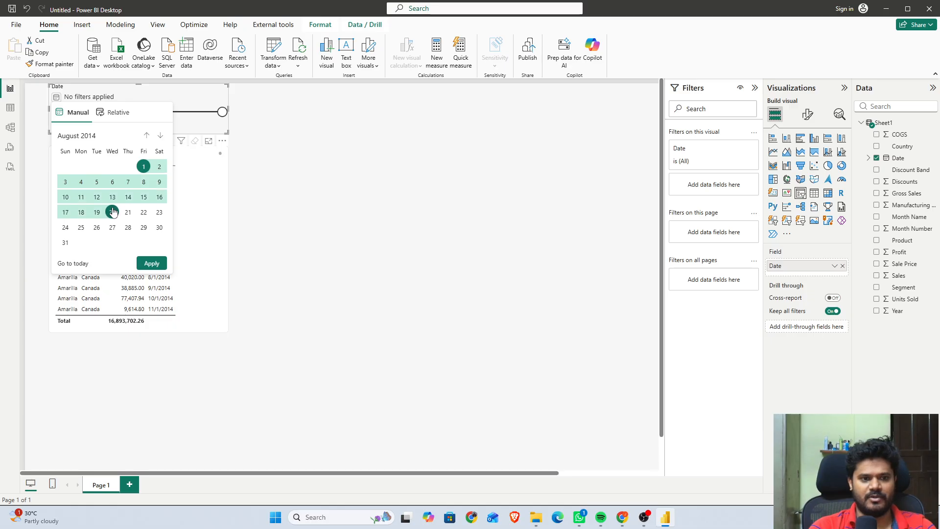
click(147, 211)
click(143, 197)
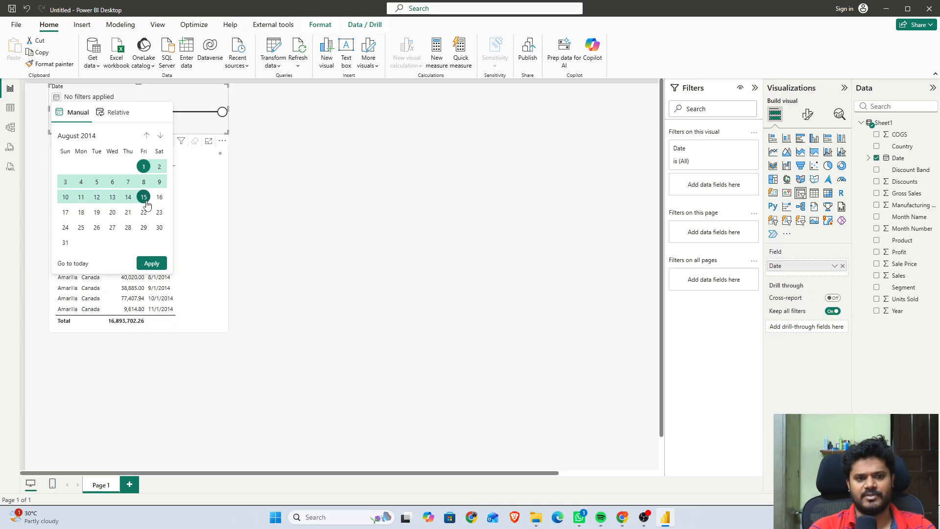
click(152, 263)
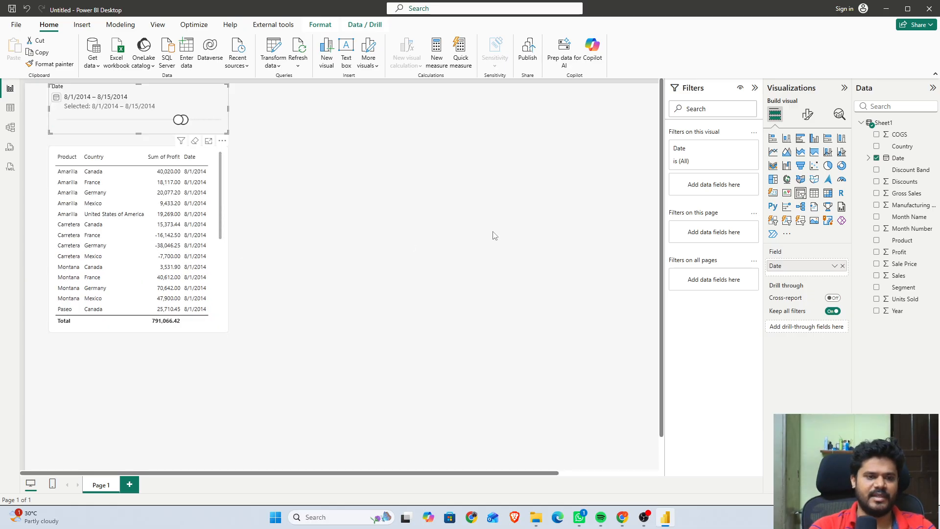
- Move the table slightly lower on the page to leave more space beneath the Date slicer
scroll(222, 293, down, 5)
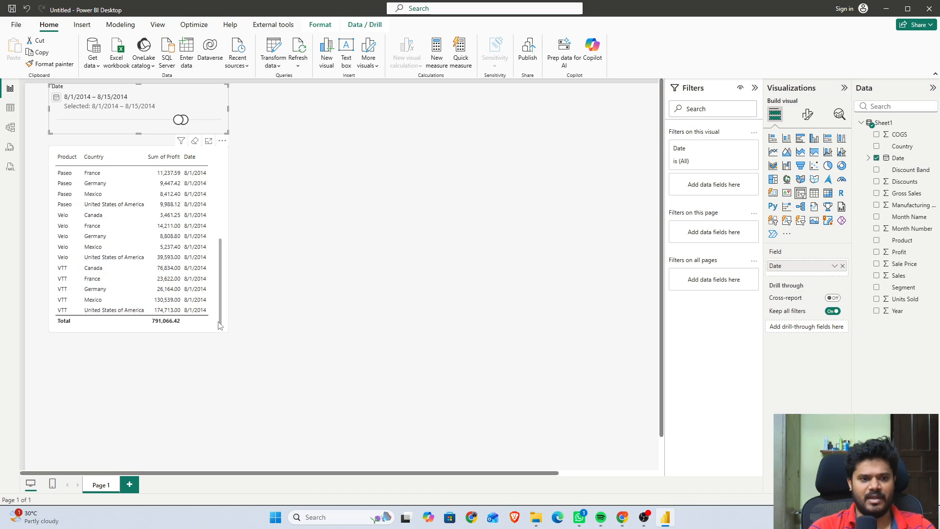
click(223, 304)
scroll(223, 303, up, 5)
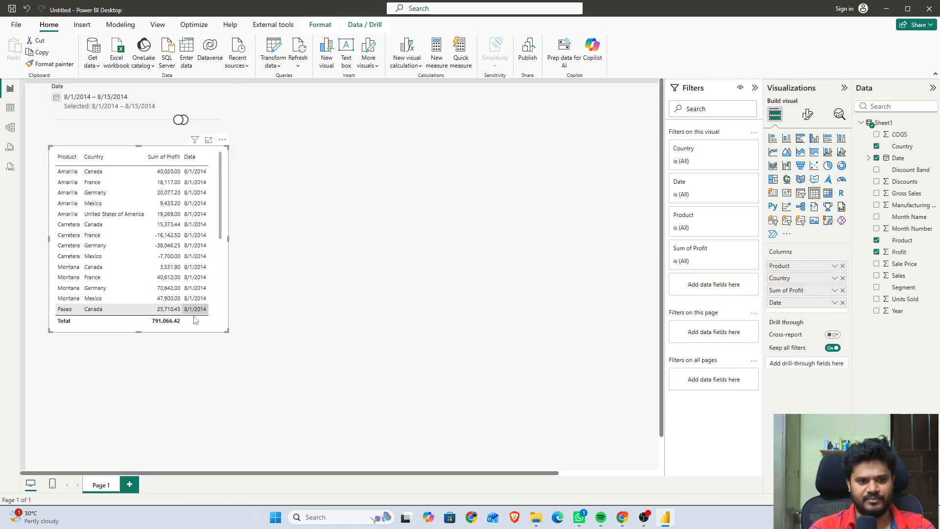
drag(196, 319, 193, 353)
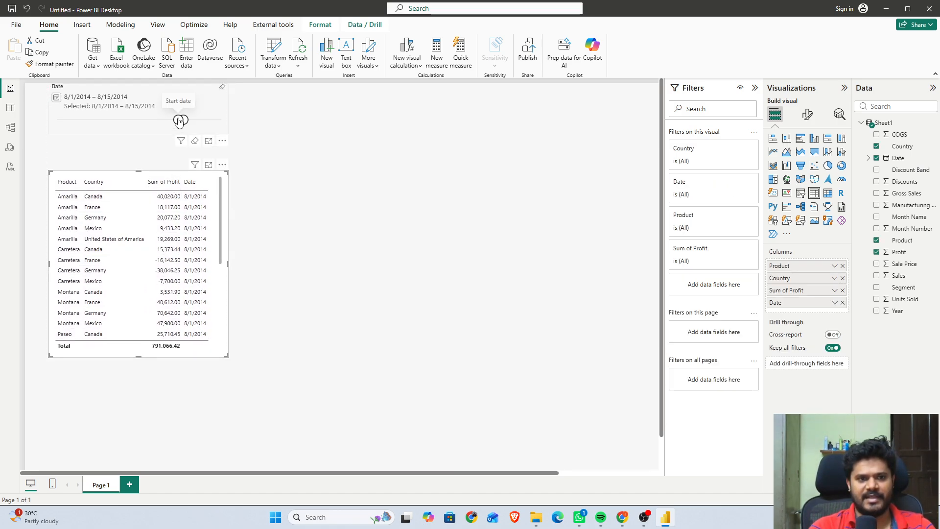
- Apply a relative filter in the Date slicer for the last 5 months from the last date
click(170, 101)
click(57, 97)
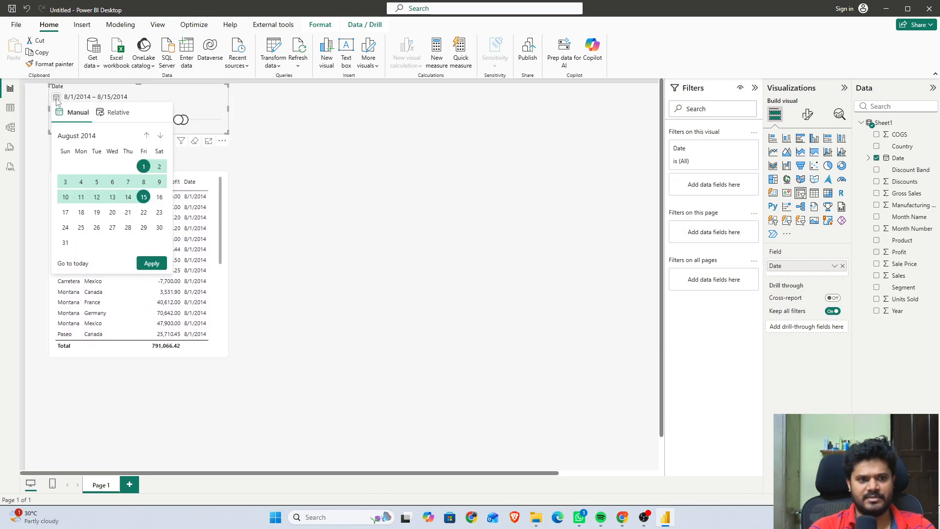
click(111, 113)
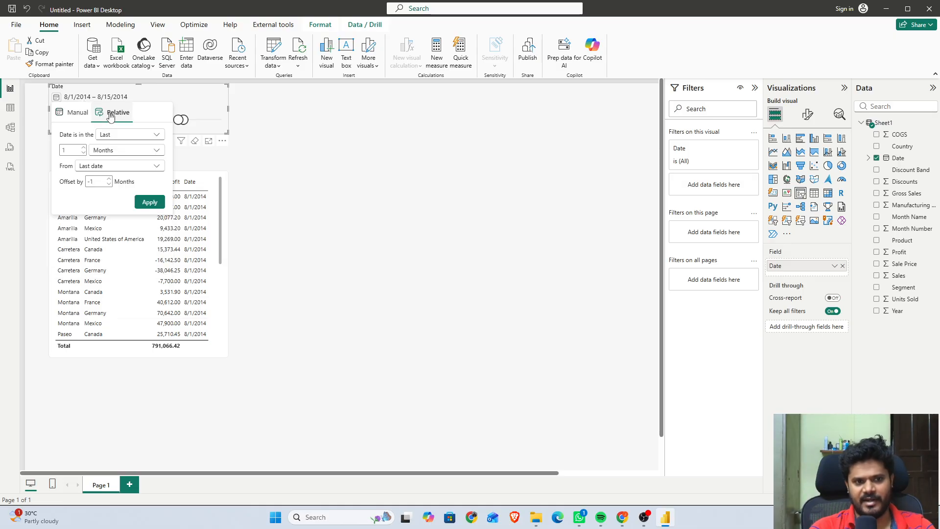
click(125, 137)
click(125, 139)
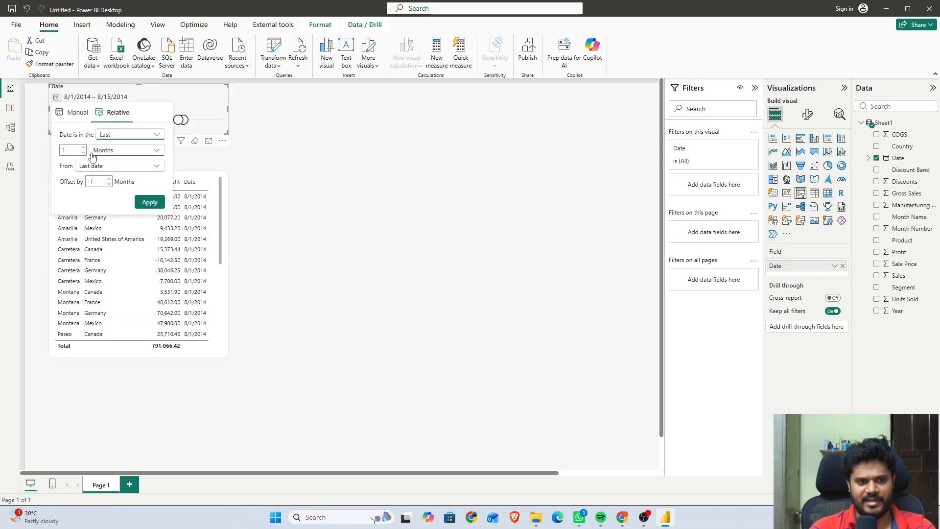
double_click(75, 153)
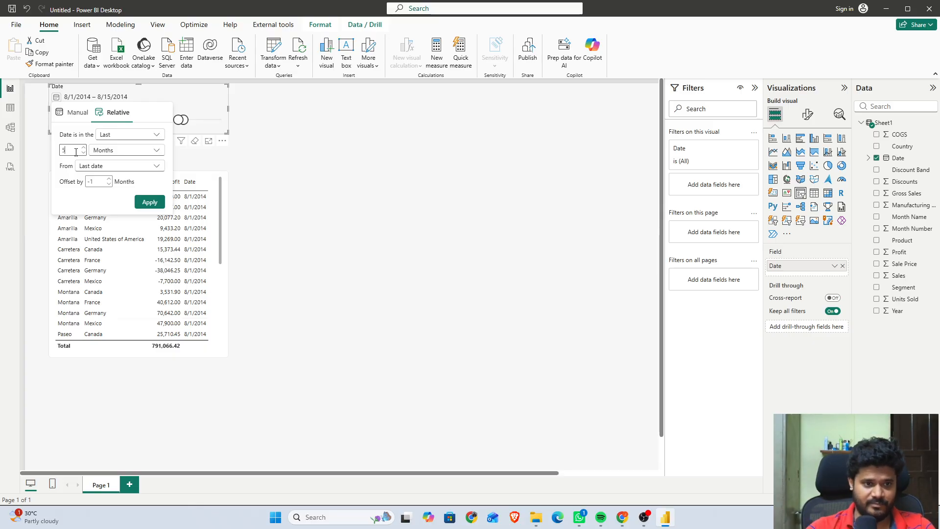
click(130, 167)
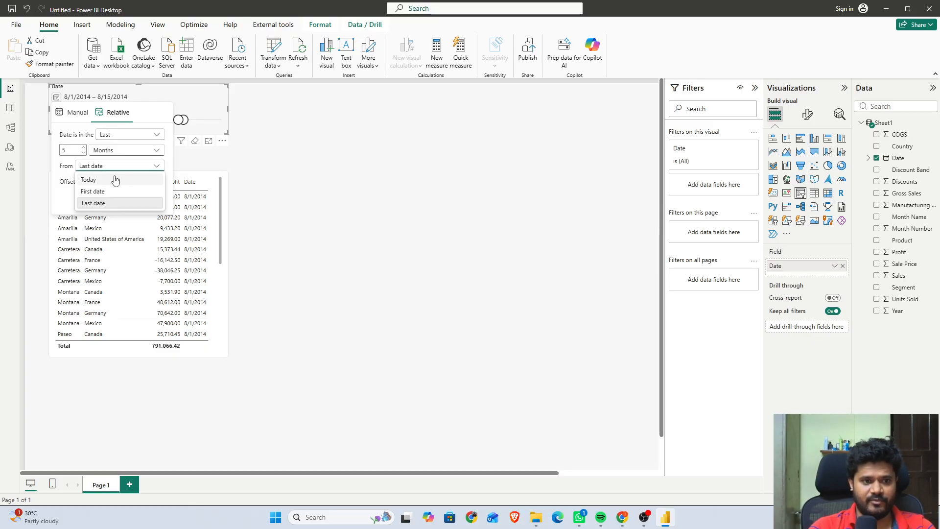
click(121, 179)
click(120, 166)
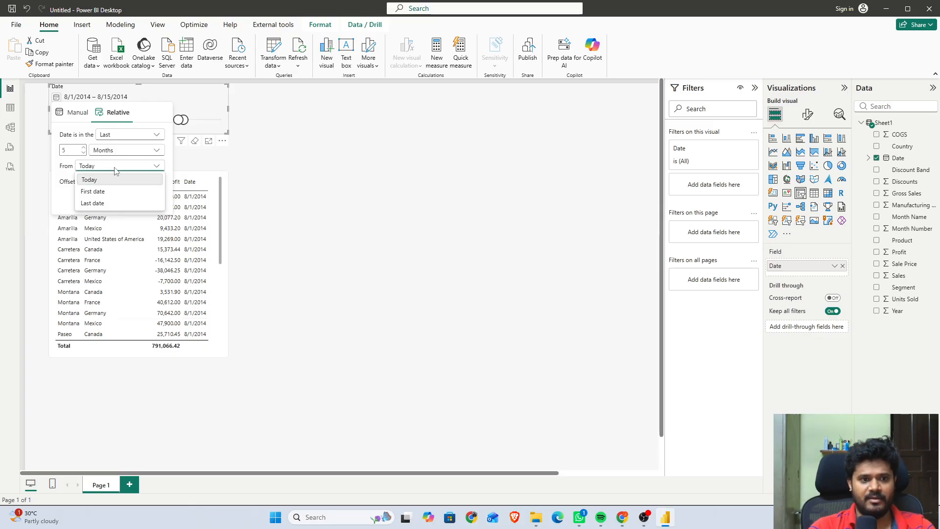
click(103, 204)
click(149, 202)
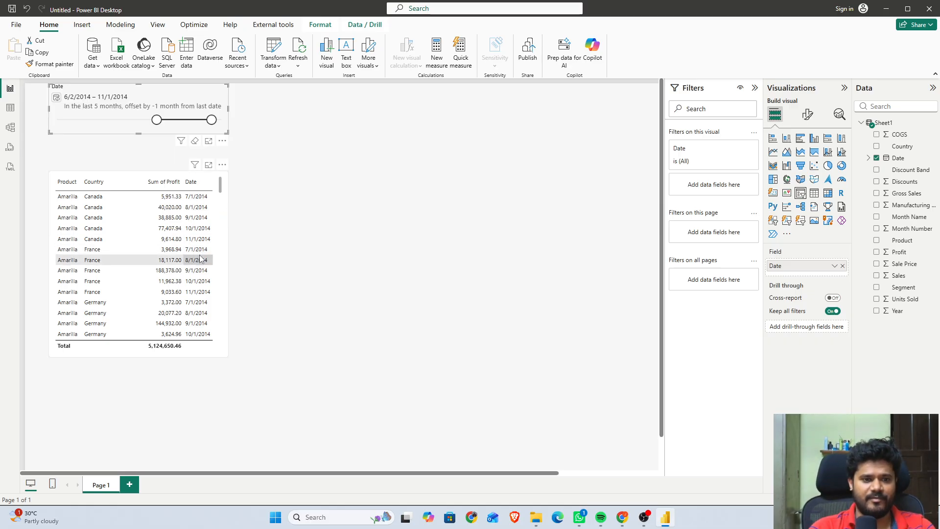
- Examine the dates listed throughout the filtered table, from its first row to its last
scroll(208, 257, down, 2)
scroll(205, 255, up, 2)
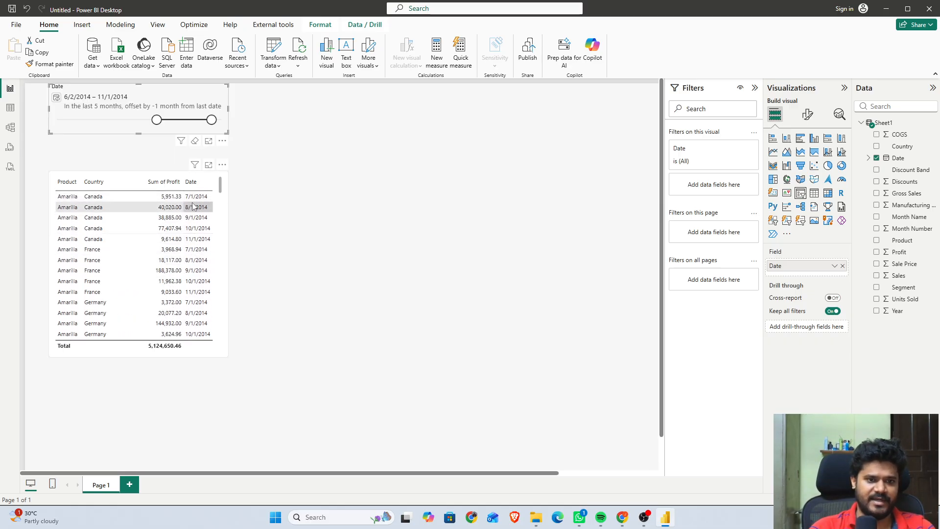
scroll(196, 206, down, 20)
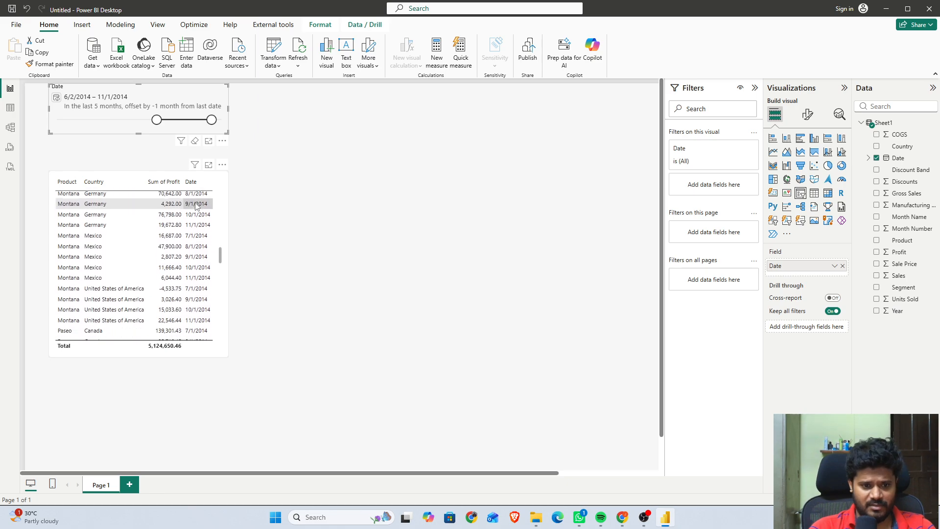
scroll(195, 206, down, 5)
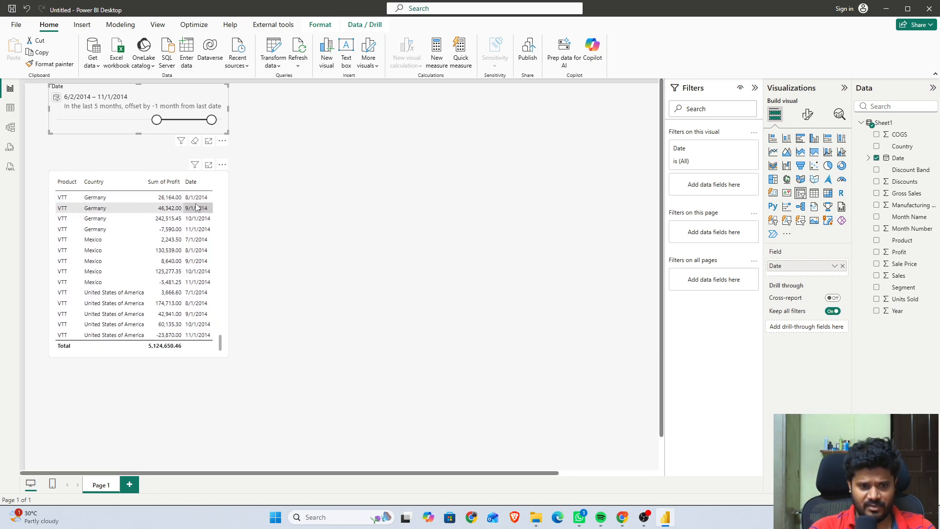
scroll(199, 326, up, 20)
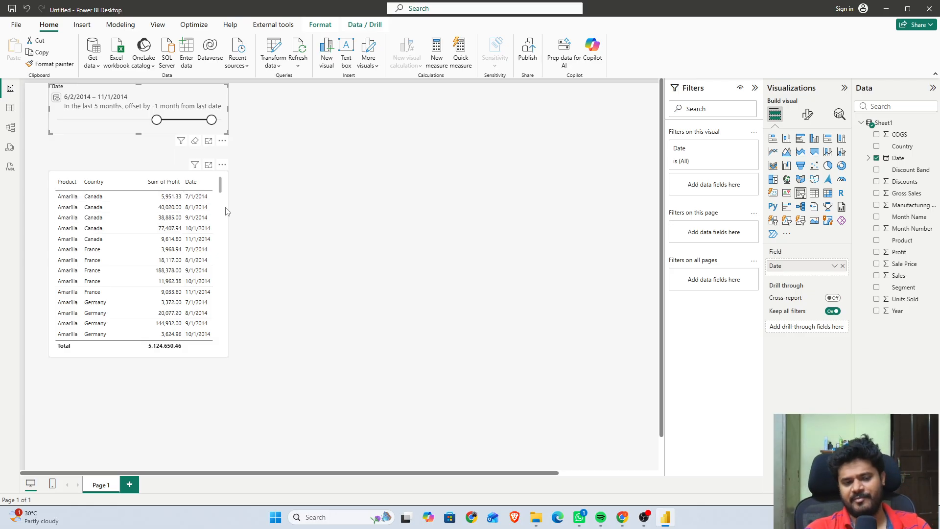
- Switch the Date slicer back to manual selection and apply the range 7/1/2014 – 7/18/2014
click(57, 101)
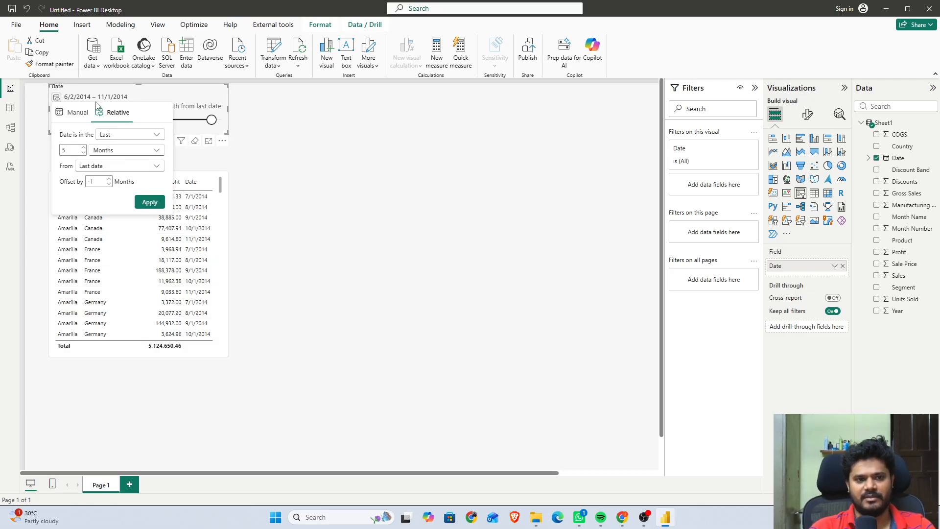
click(73, 116)
click(146, 135)
click(146, 135)
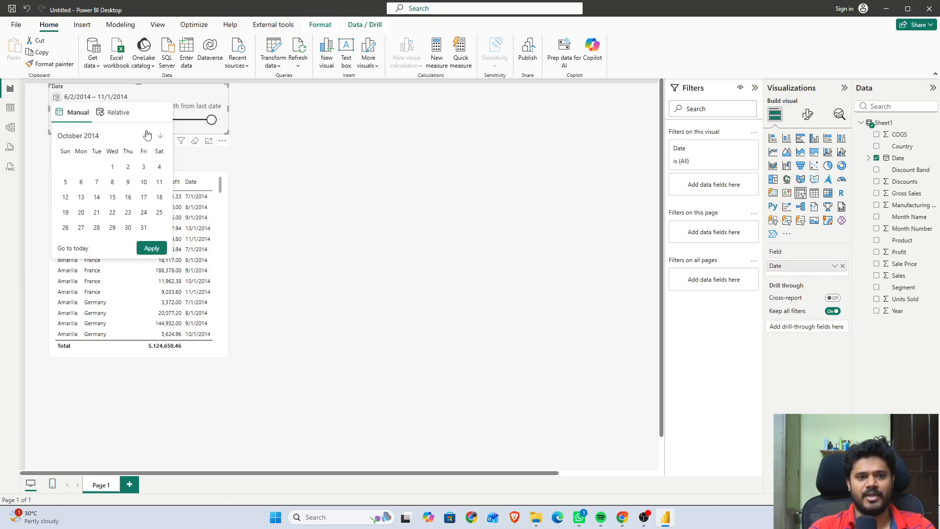
click(146, 135)
click(146, 135)
click(146, 135)
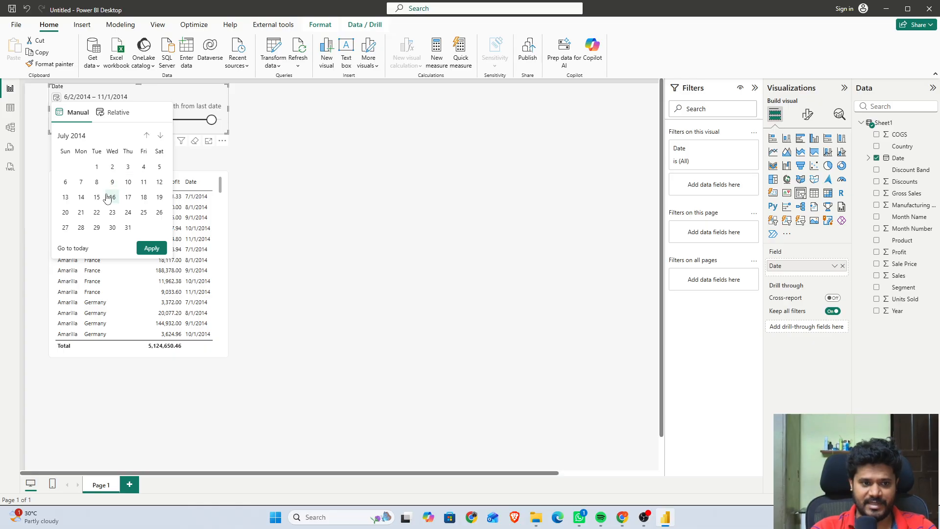
click(96, 166)
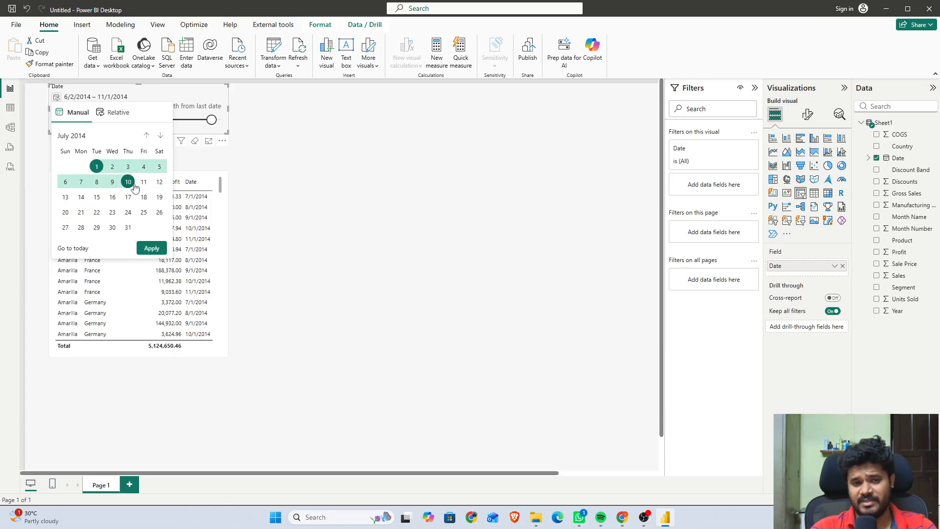
click(143, 197)
click(151, 248)
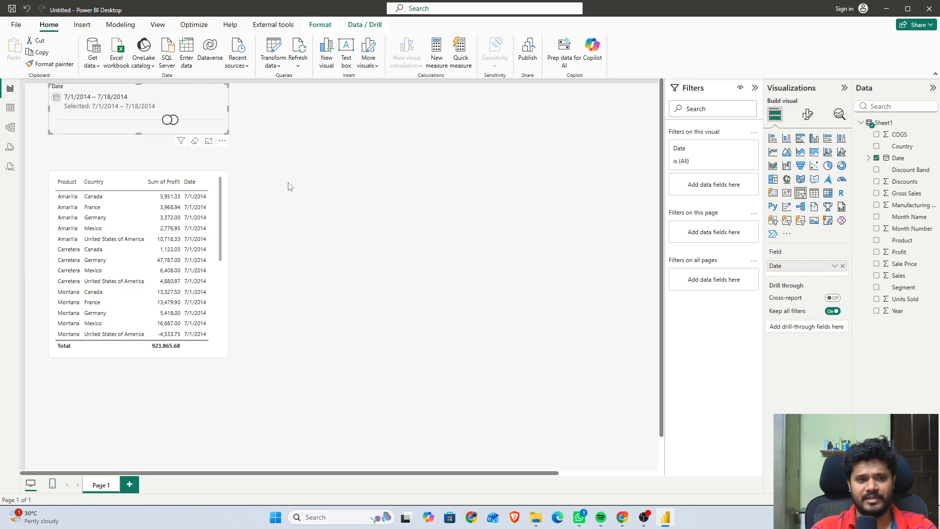
click(178, 93)
click(317, 184)
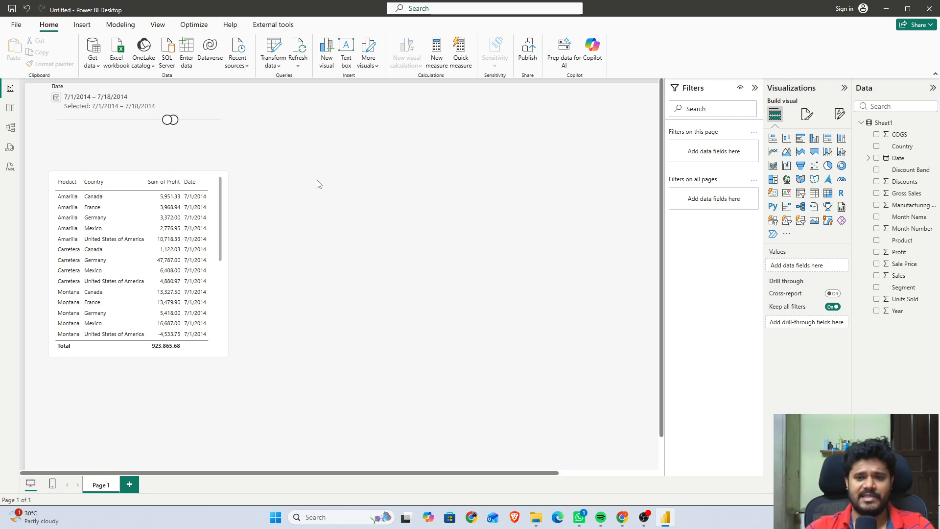
- Add a donut chart beside the table, slightly enlarged, with Segment as legend and Sale Price as values
click(841, 166)
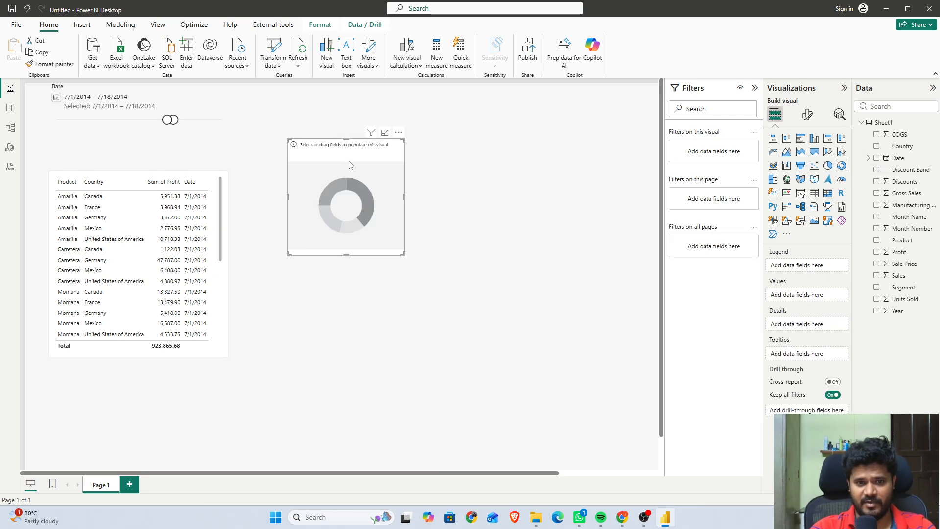
drag(342, 156, 313, 189)
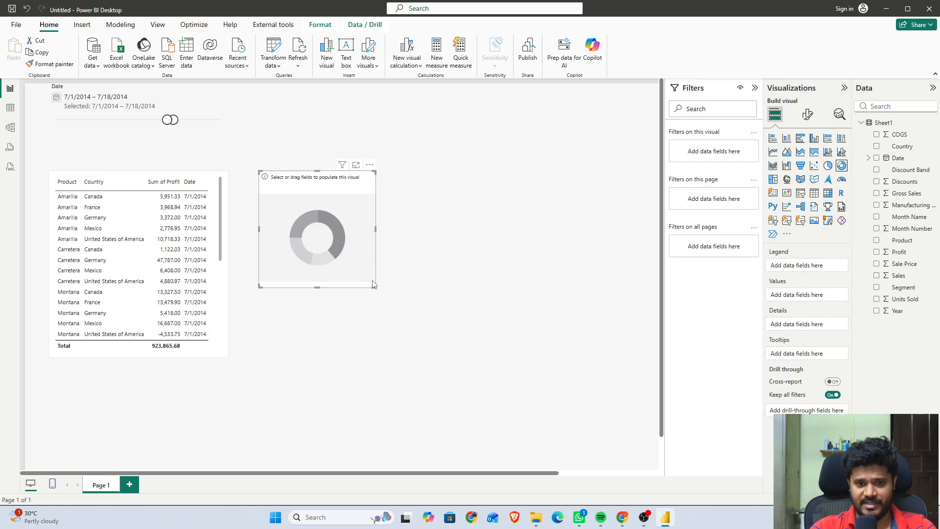
drag(376, 280, 414, 306)
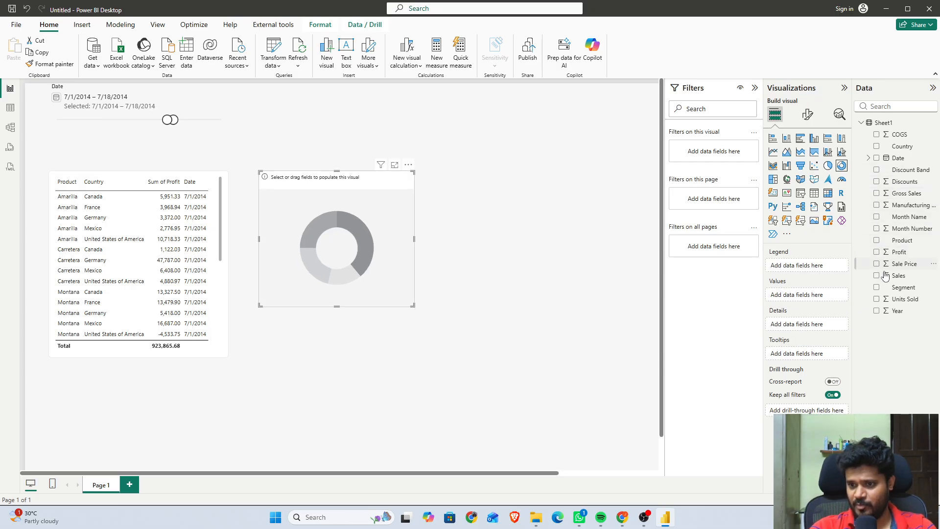
click(878, 288)
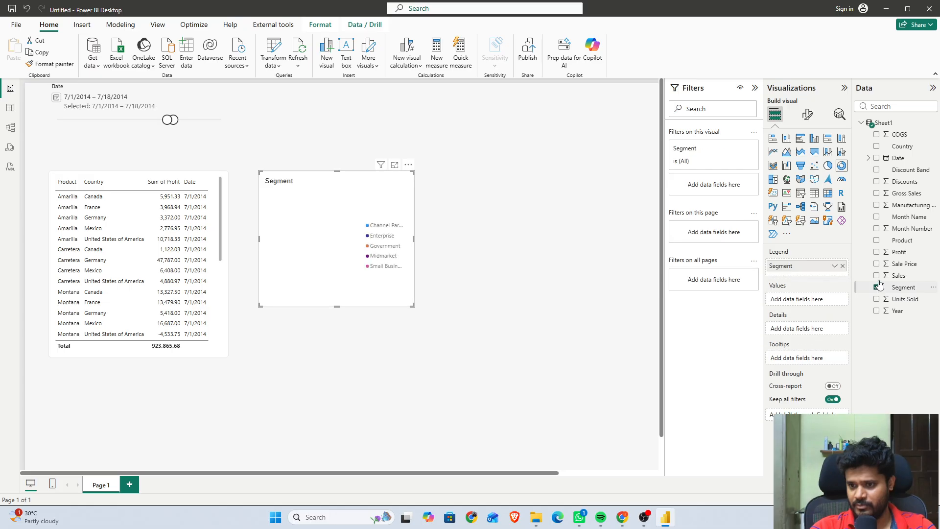
click(877, 265)
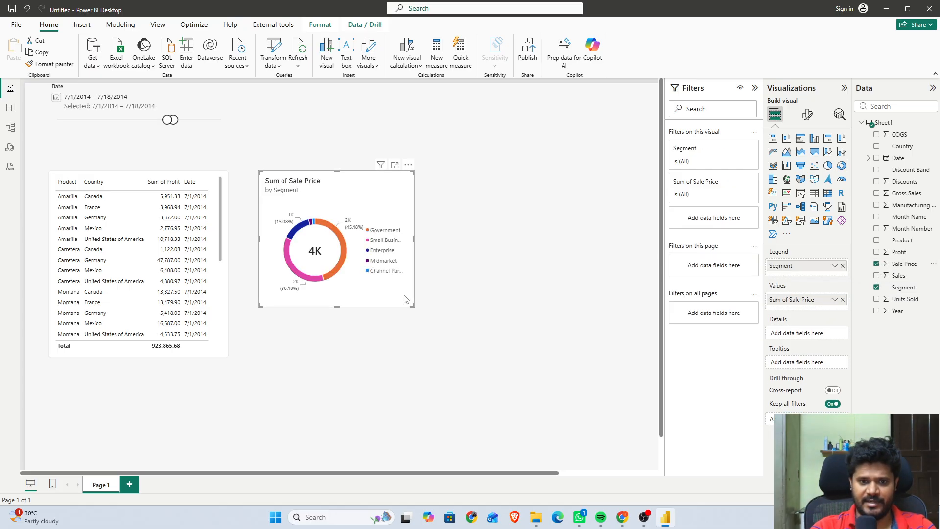
- Widen and heighten the donut chart, shift it slightly away from the table, and deselect it
drag(414, 305, 504, 334)
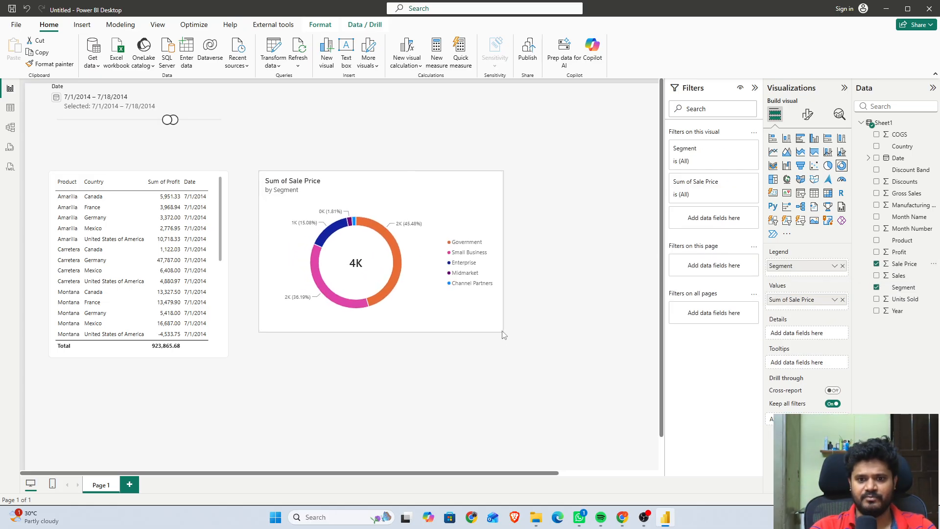
drag(419, 191, 425, 191)
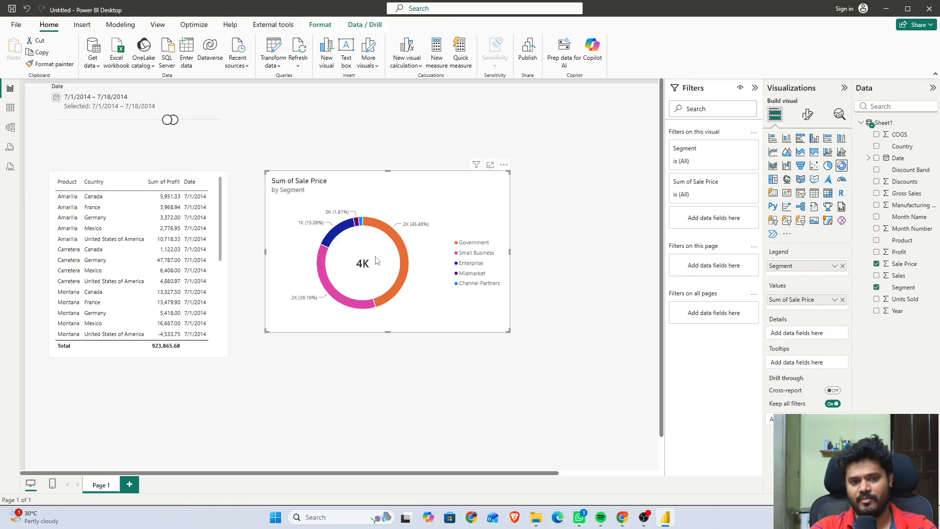
click(615, 195)
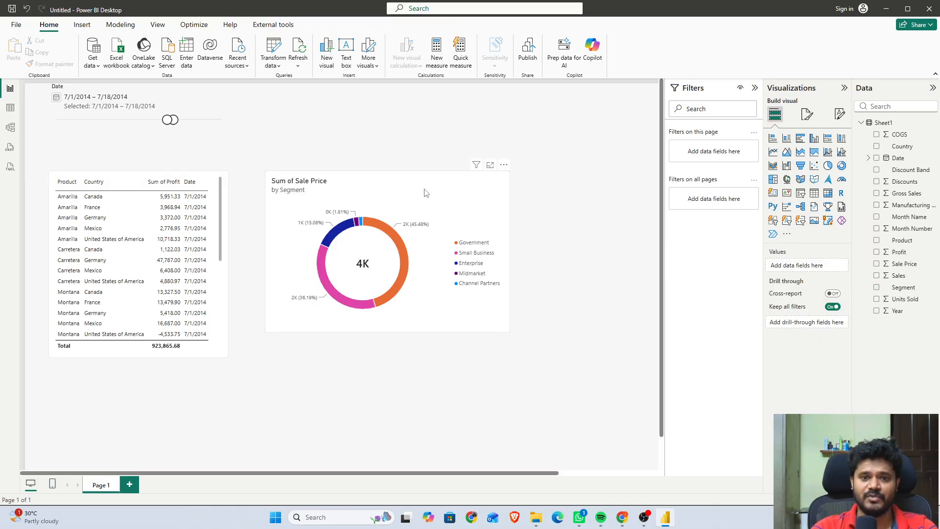
- Set the donut chart's center value color to light blue, replace it with pink, and deselect the chart
click(426, 192)
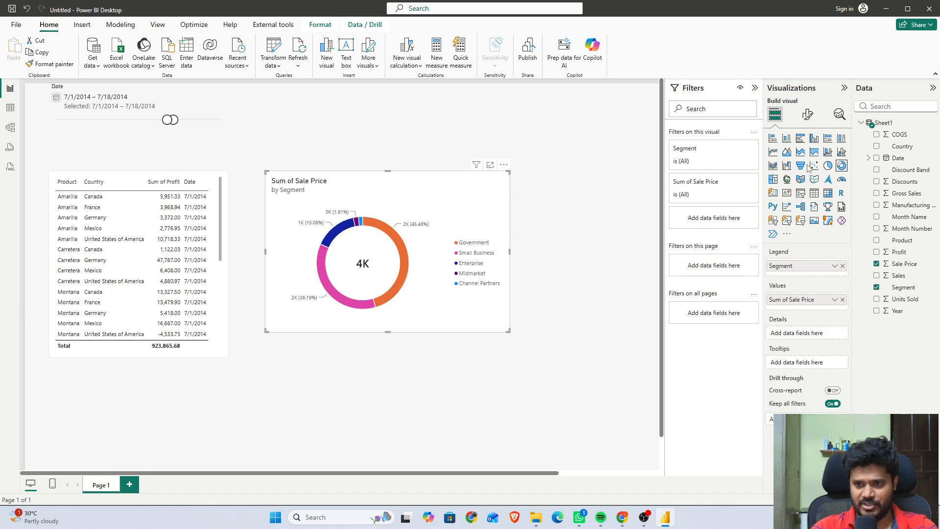
click(807, 114)
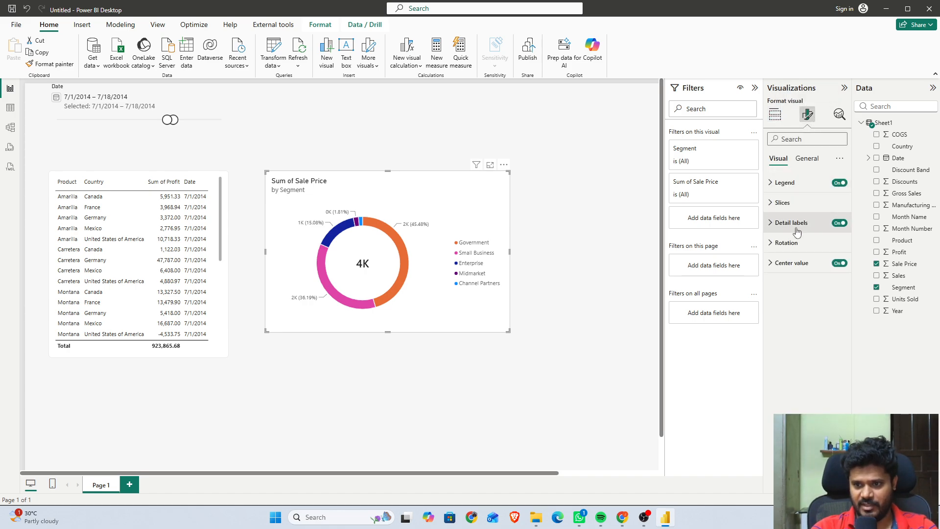
click(790, 265)
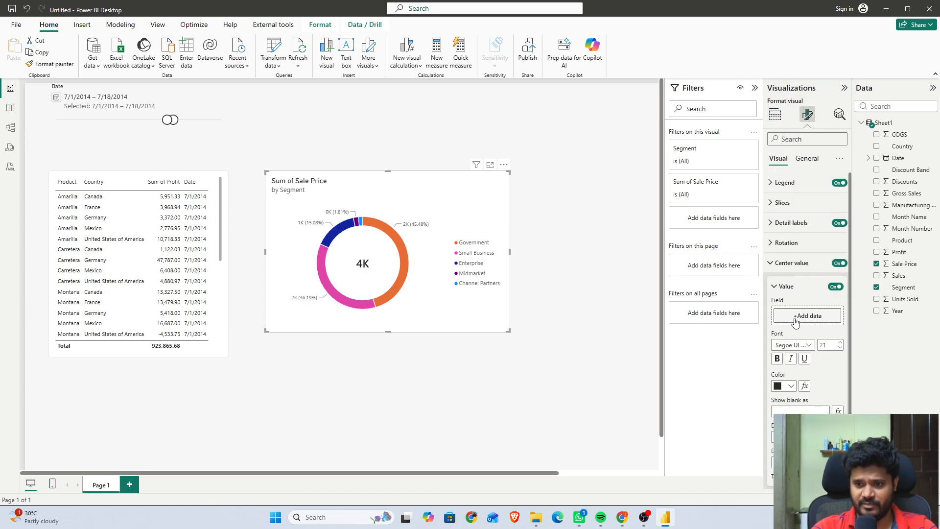
click(783, 265)
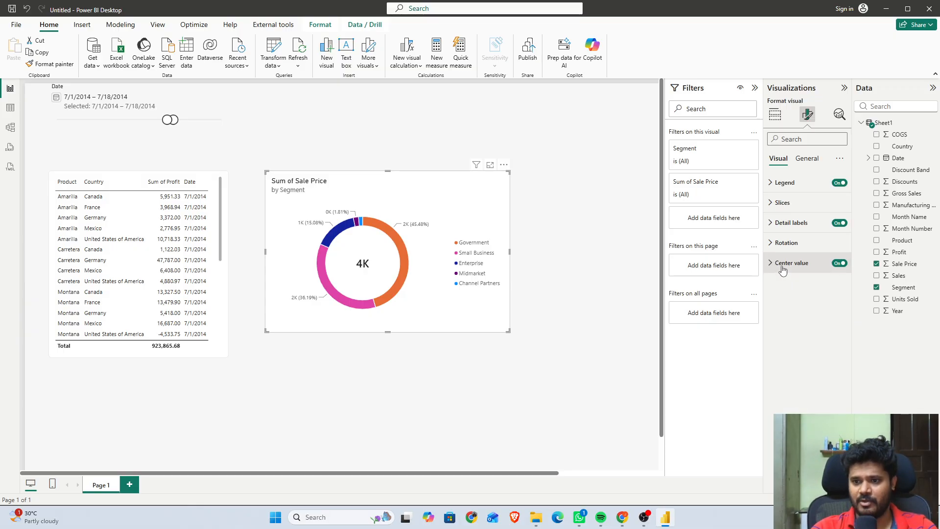
click(784, 264)
click(785, 264)
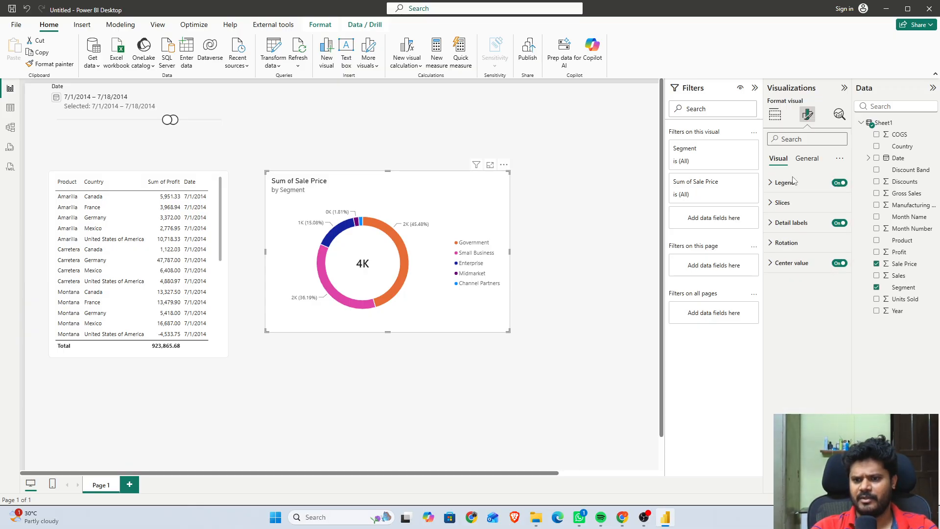
click(786, 263)
scroll(803, 385, down, 1)
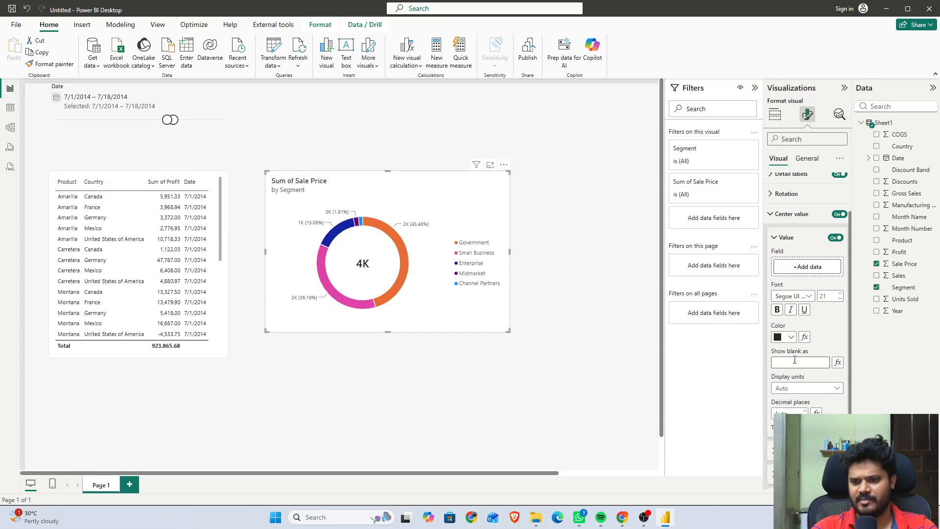
click(789, 337)
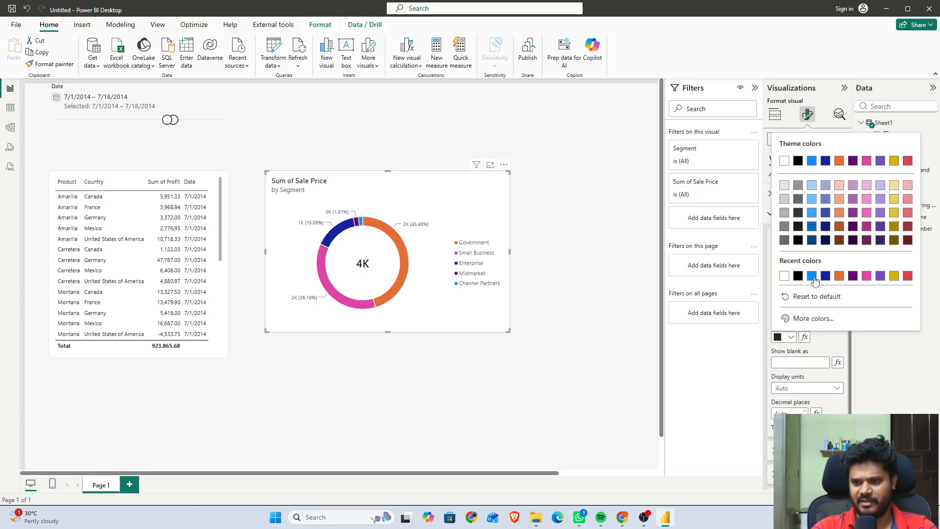
click(812, 277)
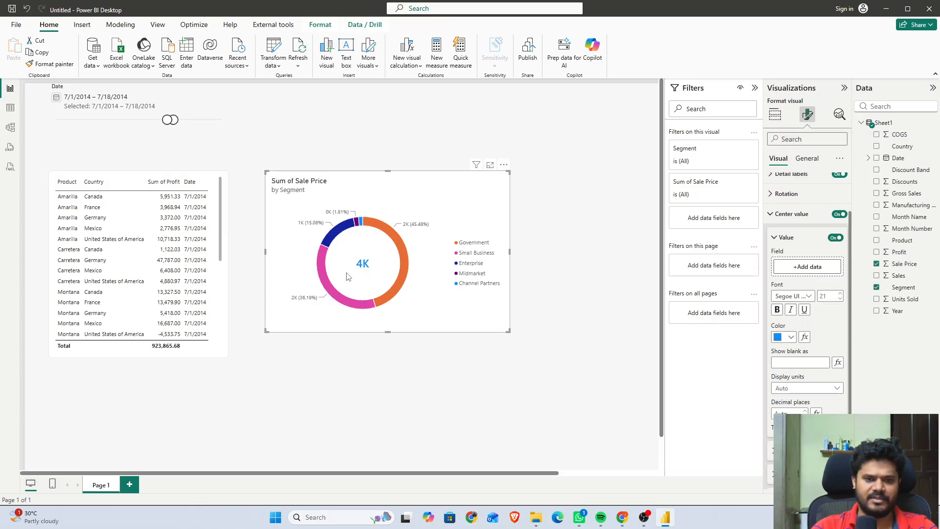
click(786, 337)
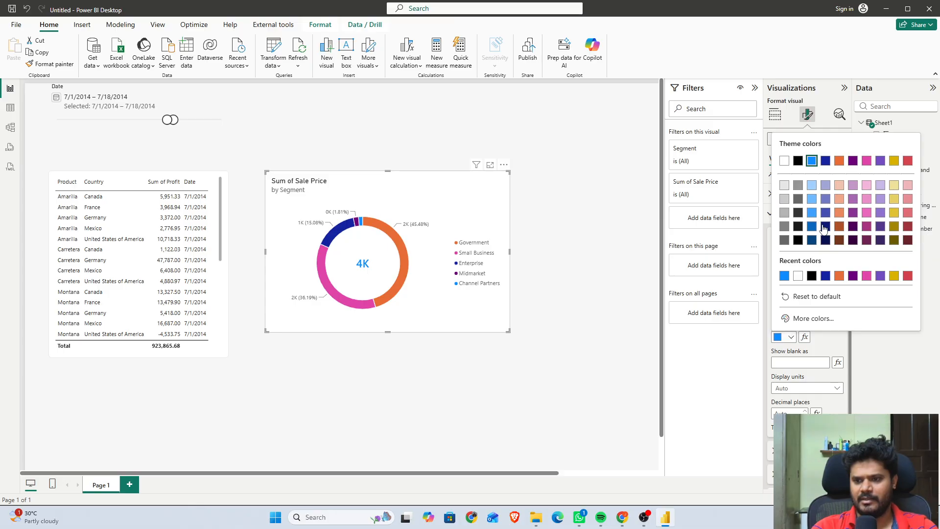
click(866, 276)
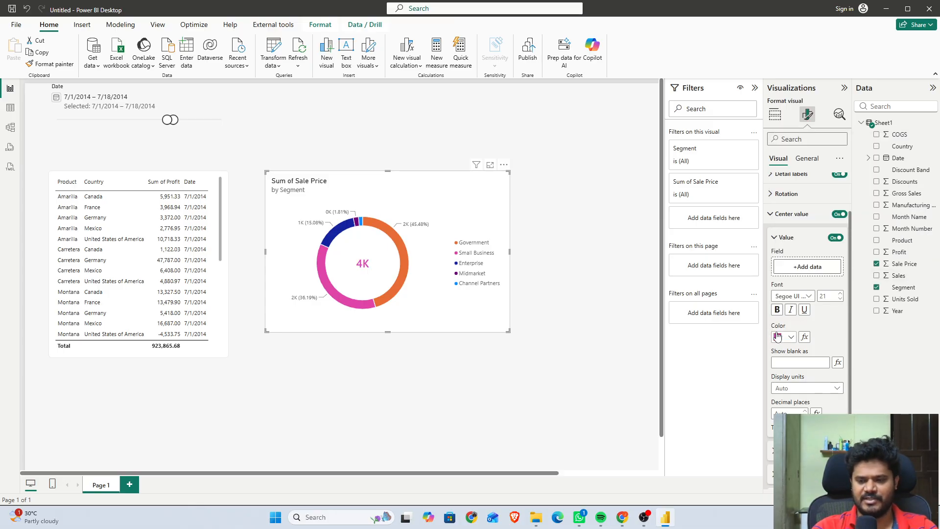
click(789, 215)
click(481, 373)
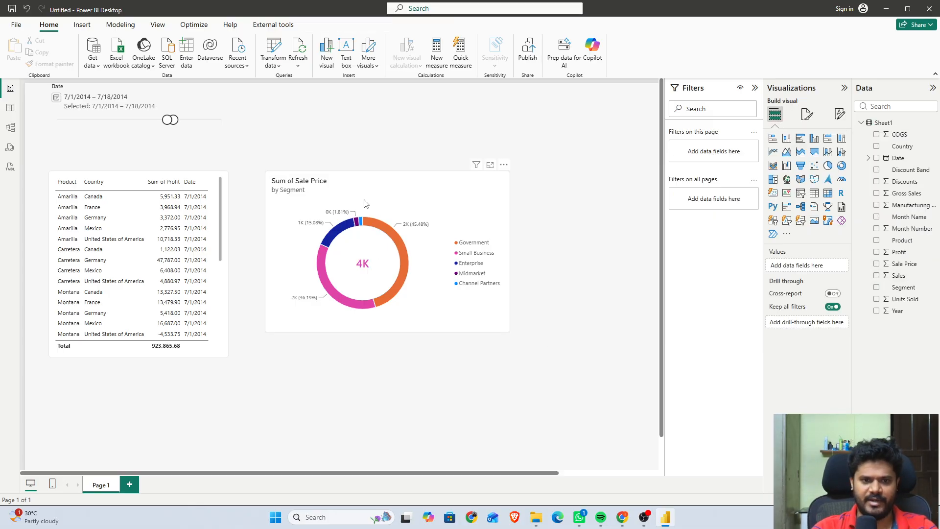
- Move the donut chart slightly closer to the financial table and deselect it
click(370, 194)
drag(393, 193, 374, 188)
click(555, 232)
- Add a second table with Product, Profit and Discount Band, made taller and moved toward the page's right edge above the donut chart
click(814, 193)
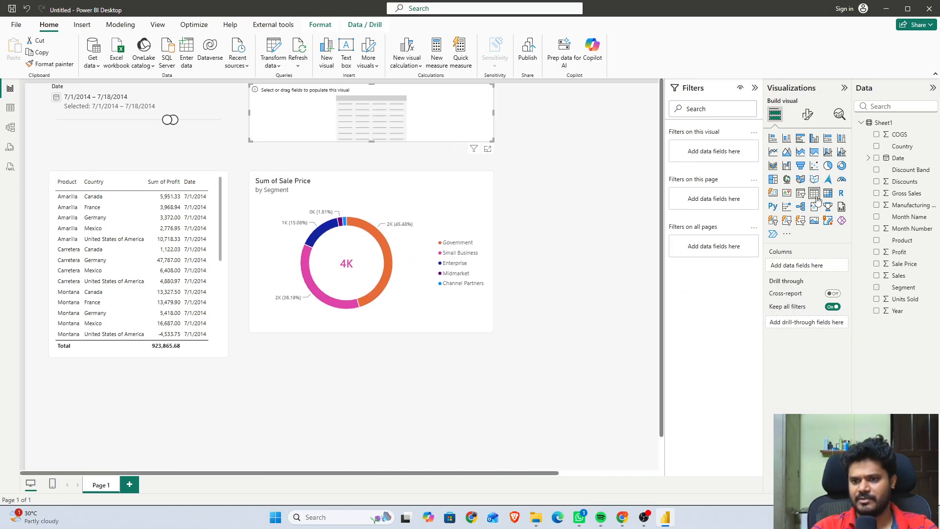
click(879, 243)
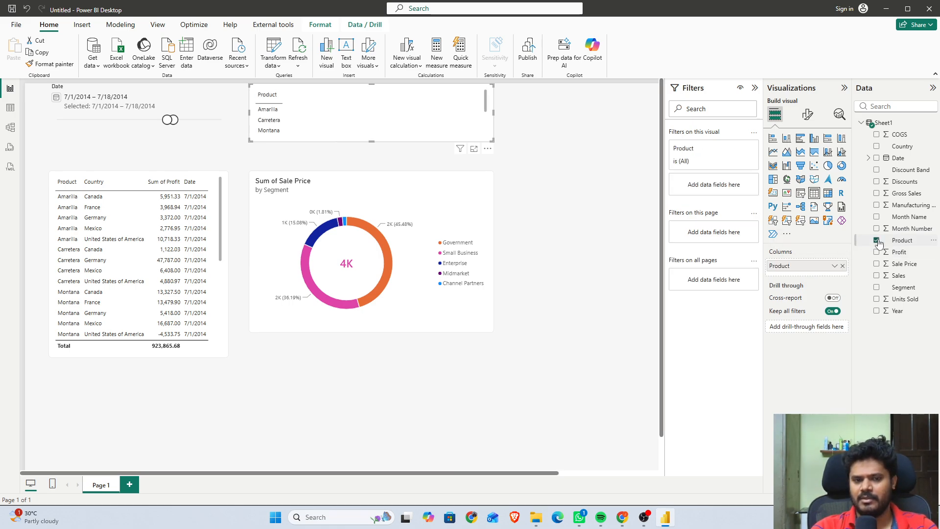
drag(374, 147, 535, 132)
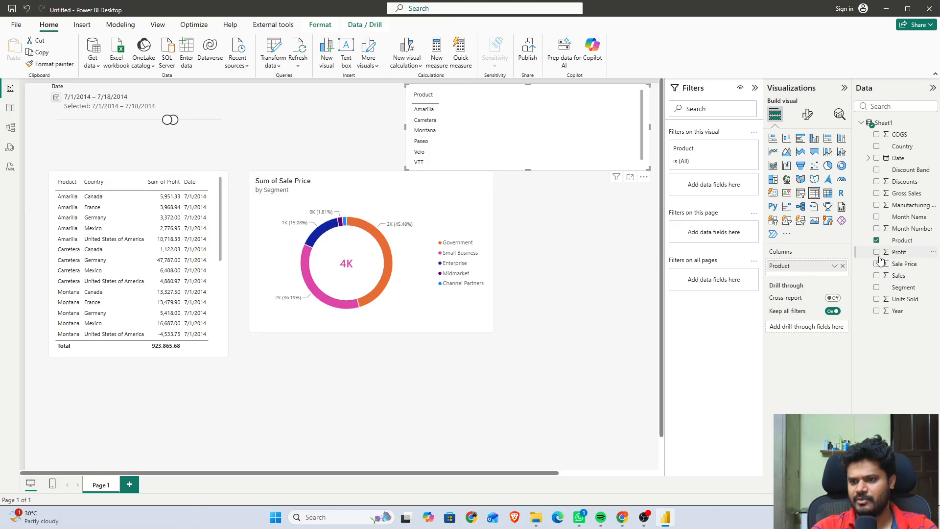
click(876, 252)
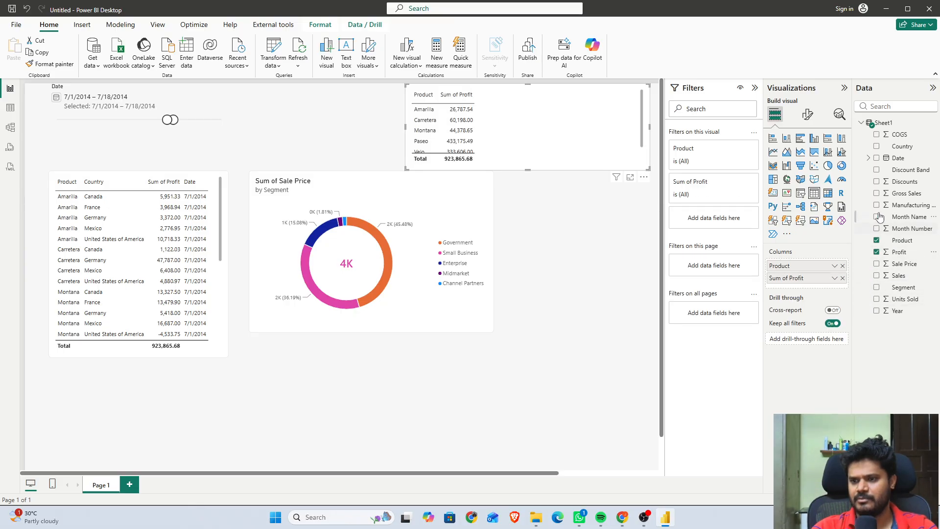
click(877, 169)
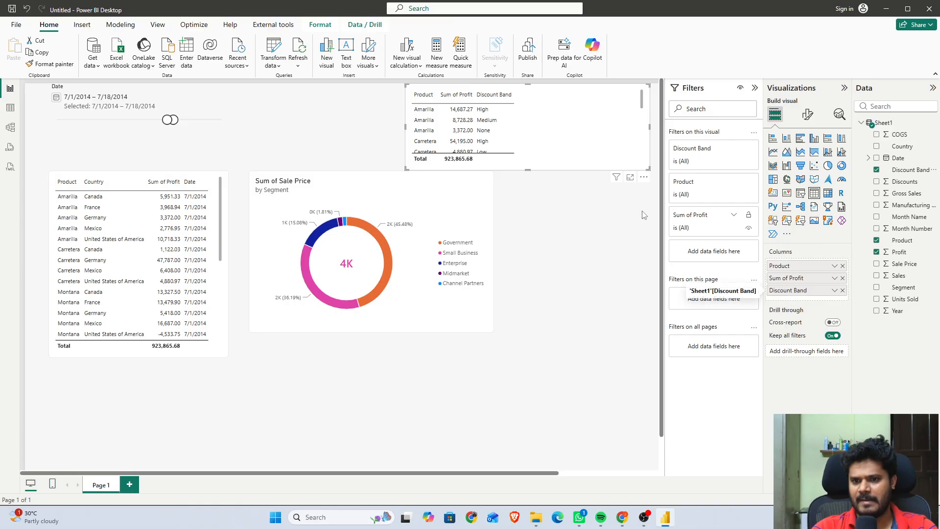
- Convert the new table to a matrix, narrow it, and place it beside the donut chart
click(827, 193)
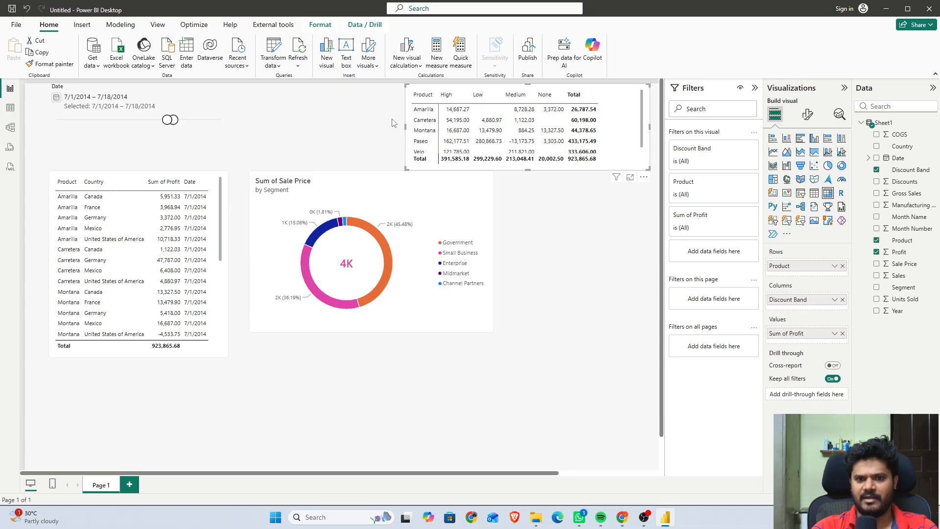
drag(404, 126, 512, 128)
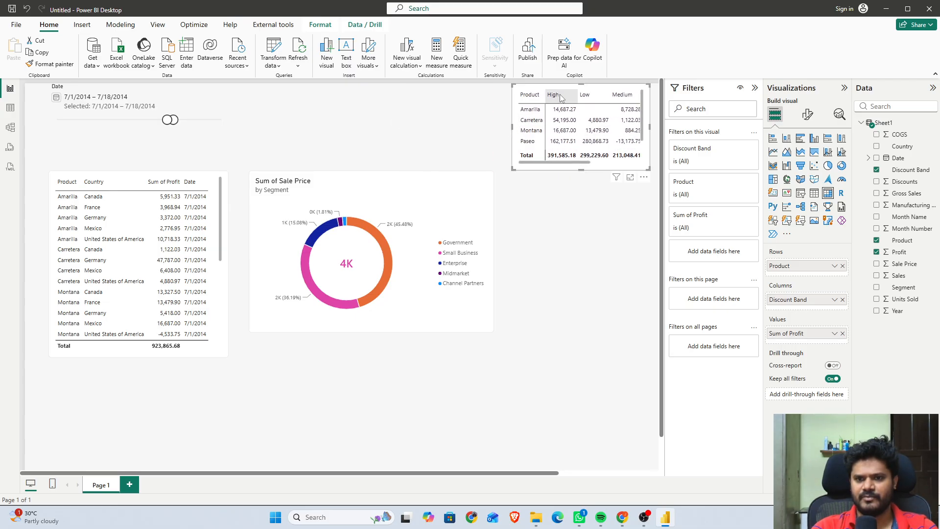
drag(594, 92, 590, 180)
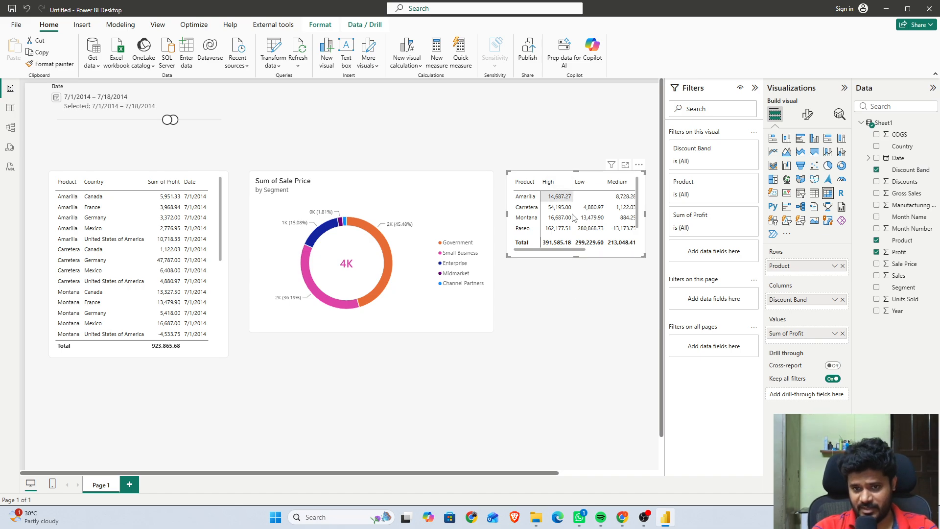
drag(572, 250, 616, 250)
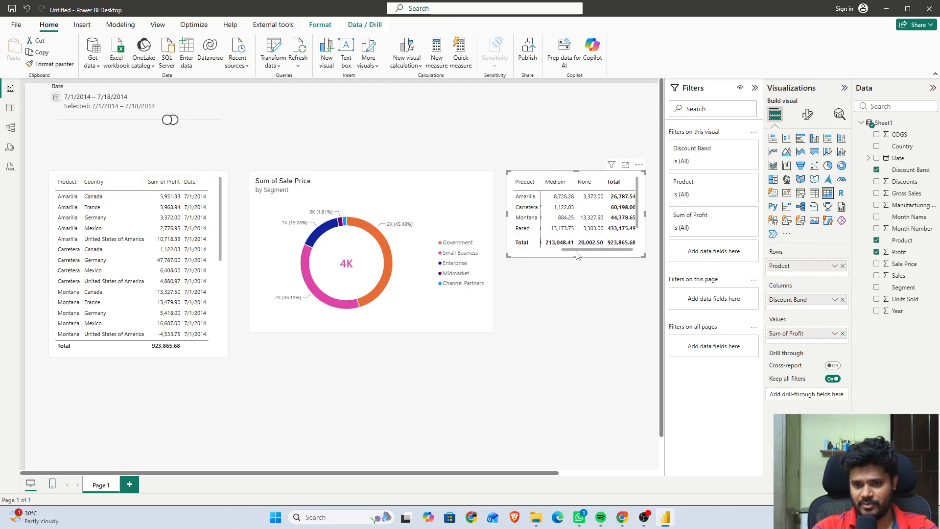
drag(578, 255, 586, 255)
- Turn off the matrix's row header freezing and scroll its columns sideways to check the effect
click(808, 118)
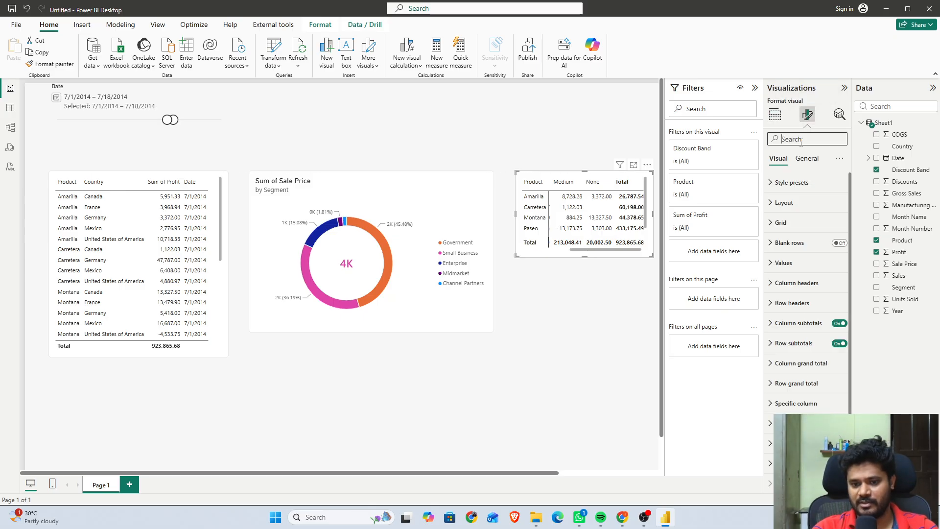
text(free)
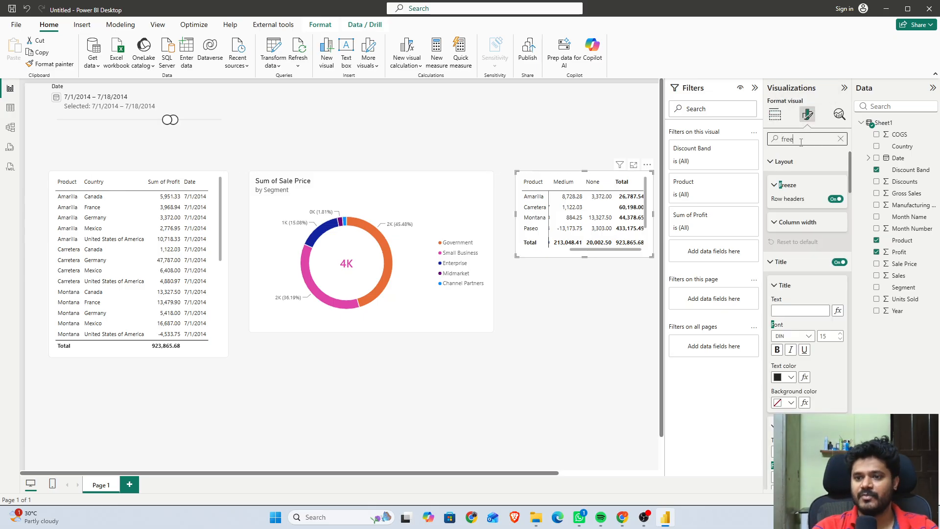
click(834, 204)
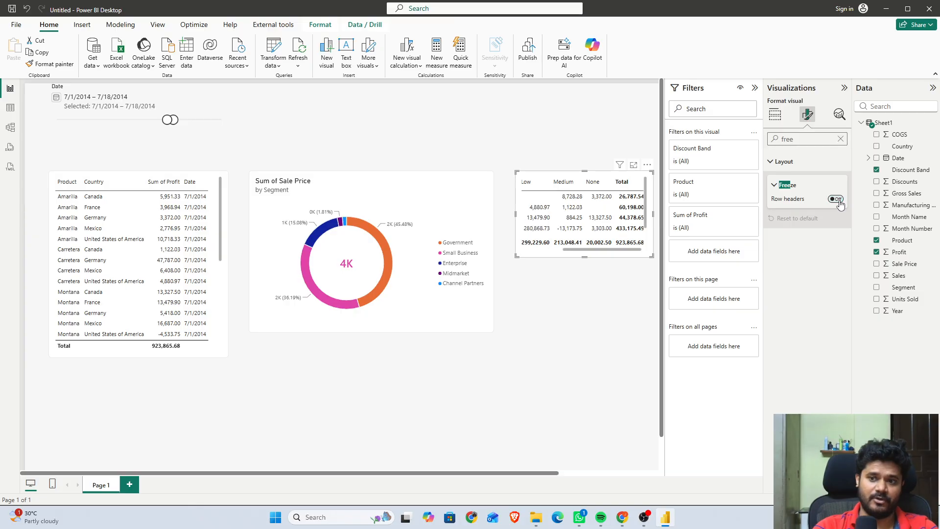
drag(572, 250, 528, 253)
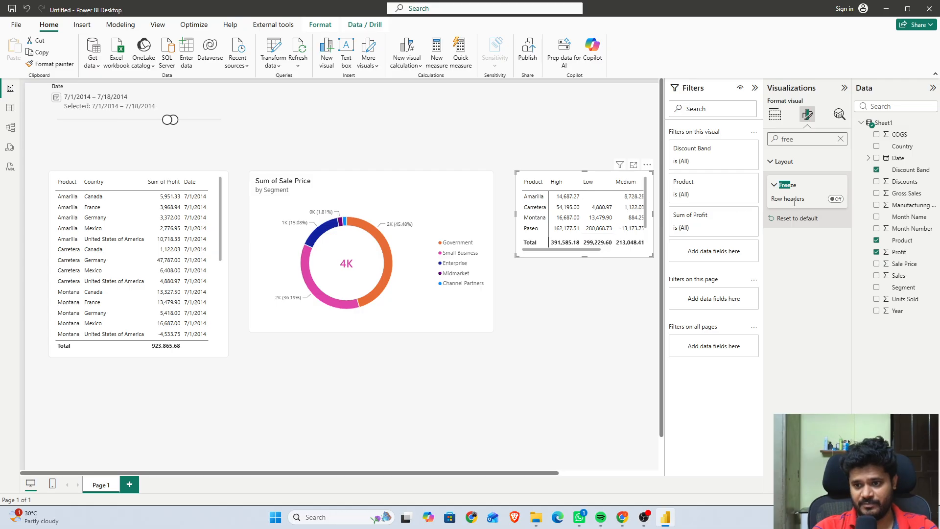
- Turn the matrix's row header freezing back on, check it by scrolling the columns sideways, and deselect the matrix
click(836, 200)
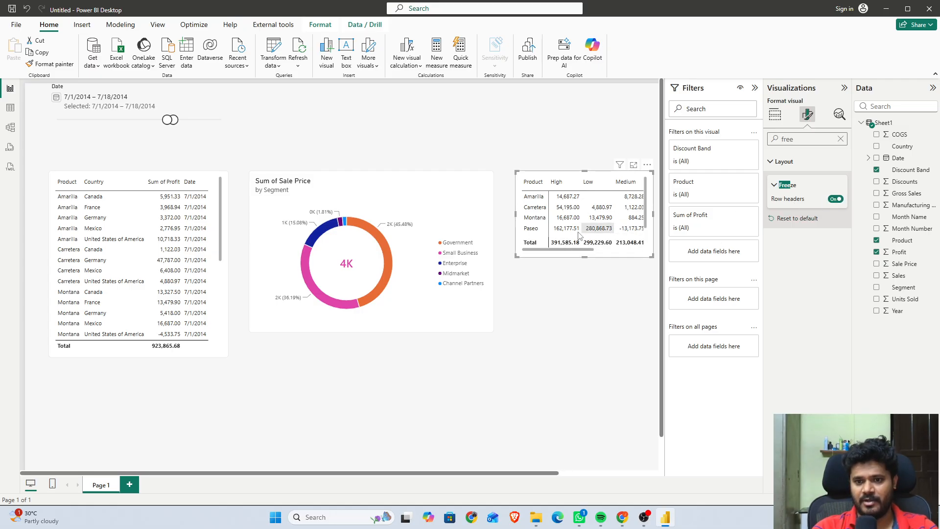
drag(578, 250, 538, 252)
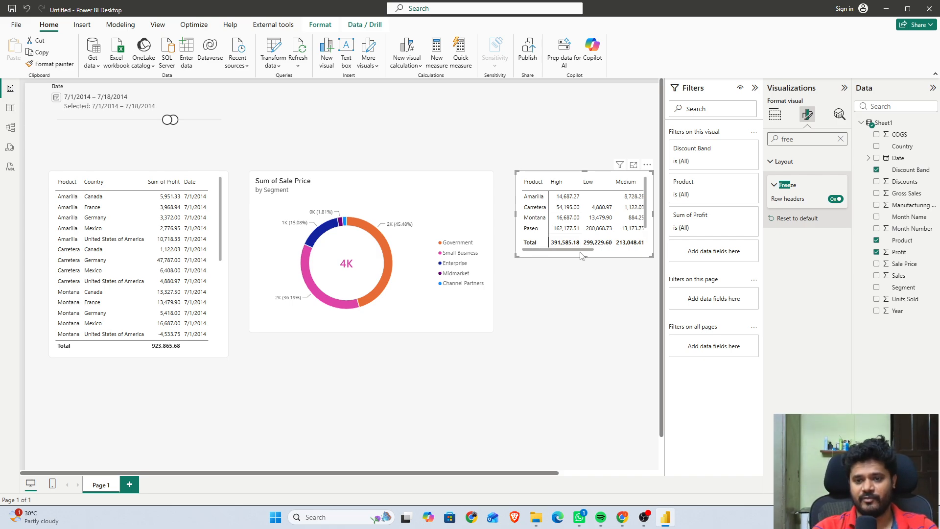
drag(585, 252, 639, 255)
click(627, 294)
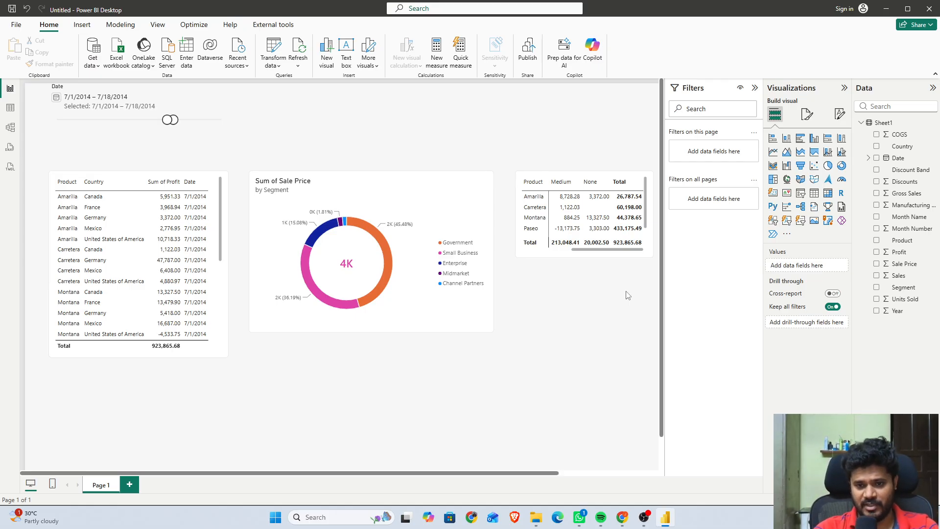
mouse_move(589, 252)
mouse_down()
mouse_move(539, 253)
mouse_move(601, 259)
mouse_up()
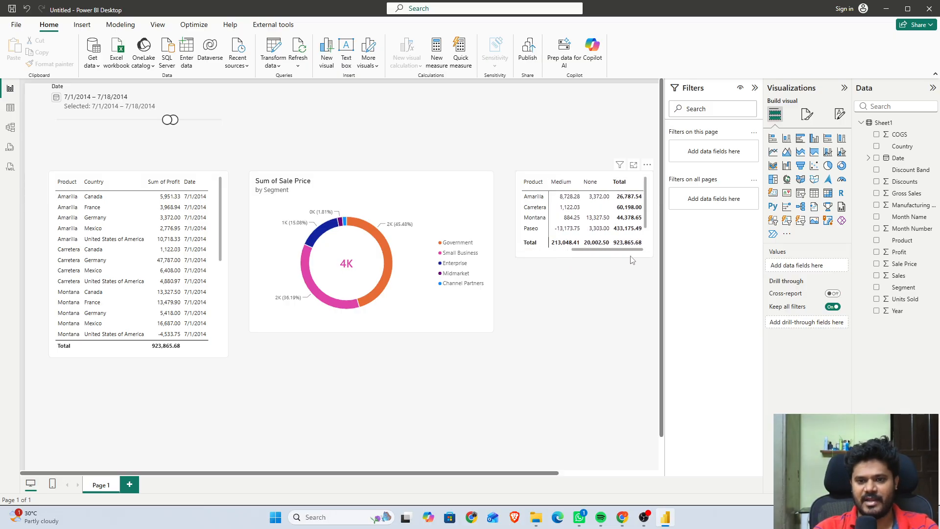
- Add Segment to the matrix and place it in the columns beneath Discount Band
click(604, 254)
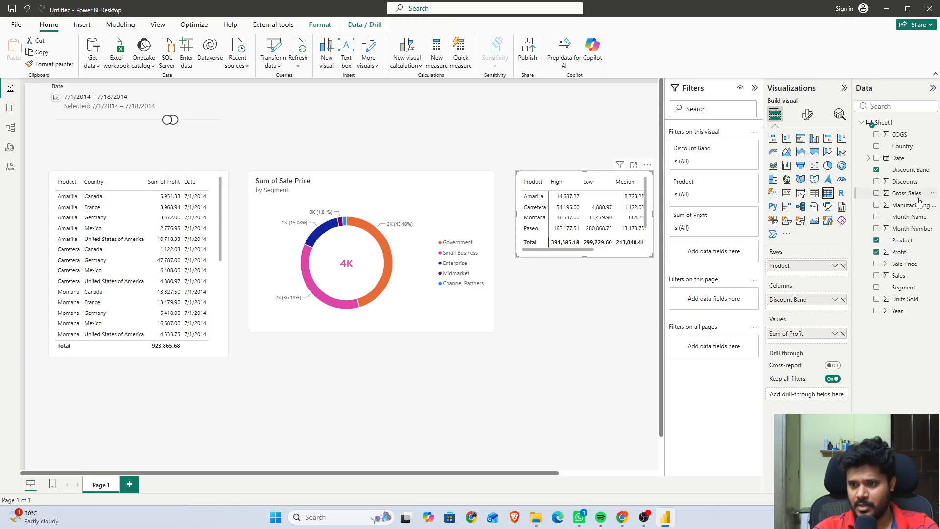
click(876, 289)
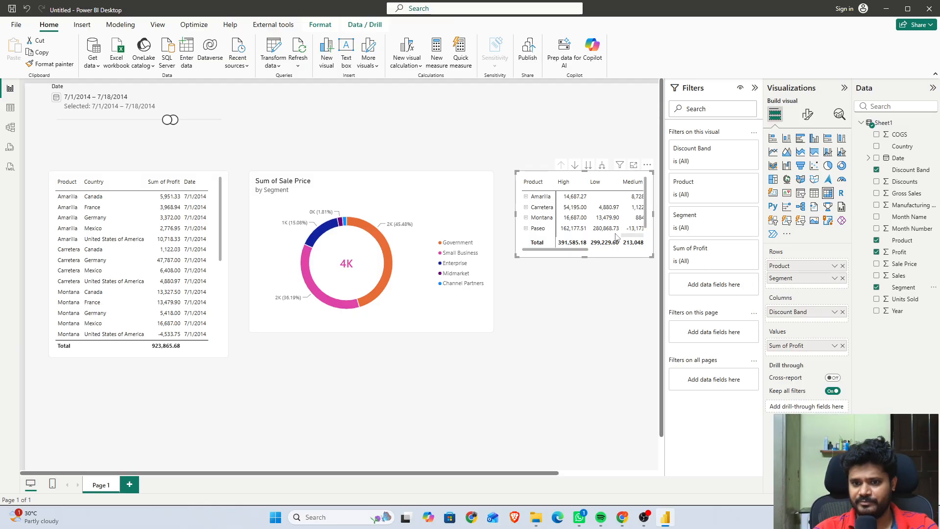
drag(781, 292, 786, 318)
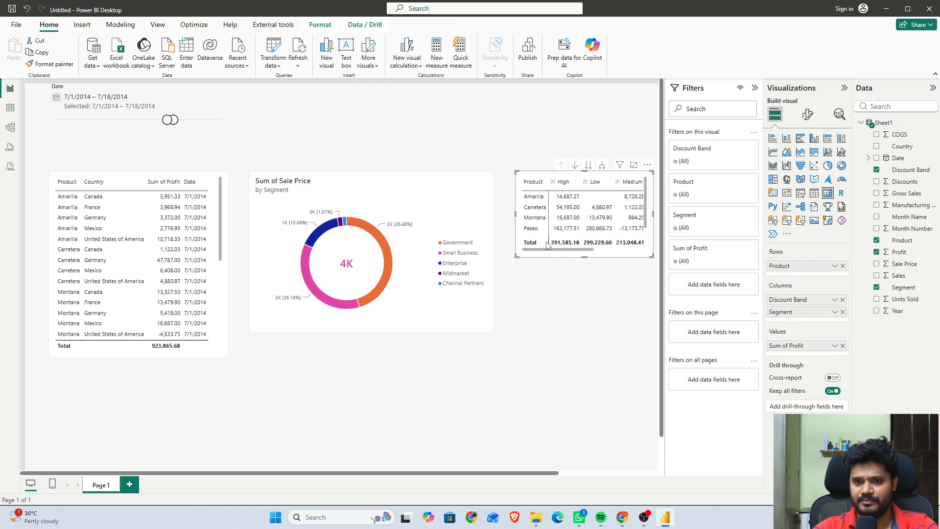
- Expand the High discount band into its segments, look through them, and collapse it again
click(553, 183)
drag(546, 251, 597, 253)
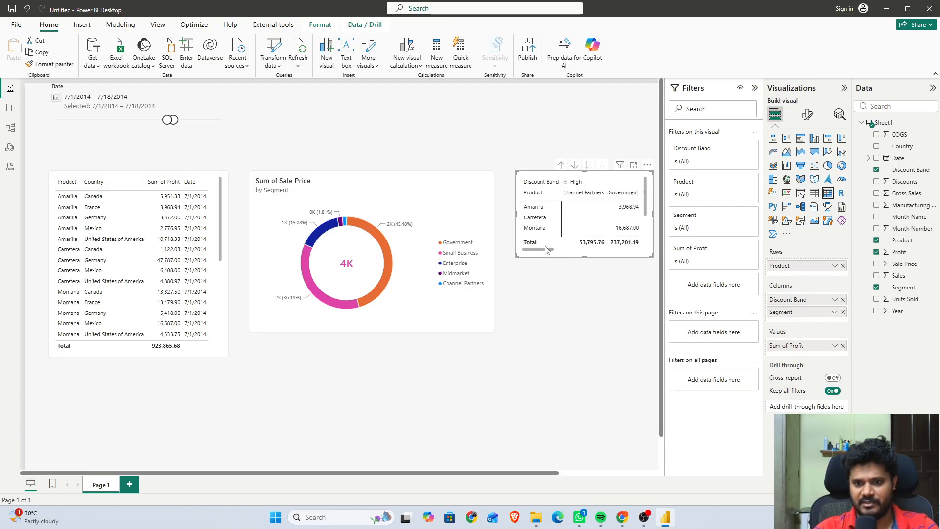
mouse_move(545, 246)
mouse_down()
mouse_move(565, 247)
mouse_move(539, 247)
mouse_up()
click(560, 182)
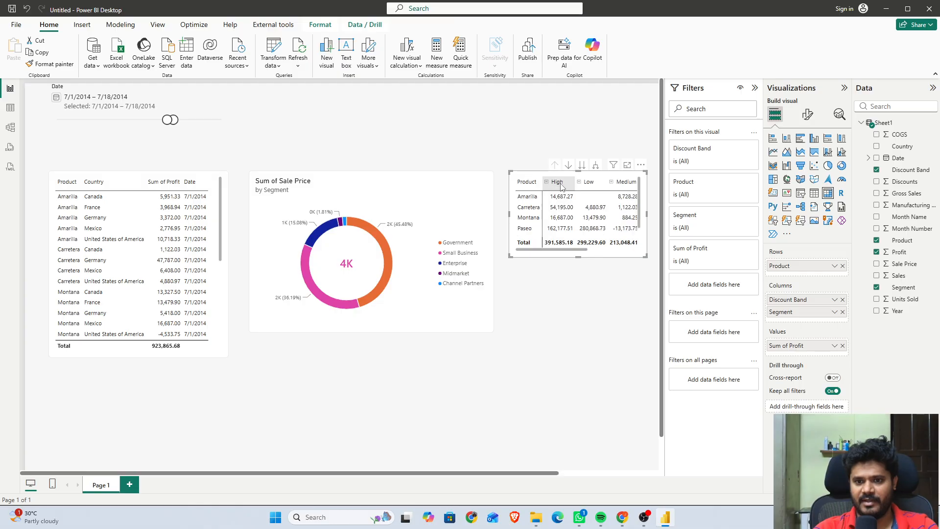
- Expand all the matrix's discount bands down to segment level and make the matrix taller
click(594, 166)
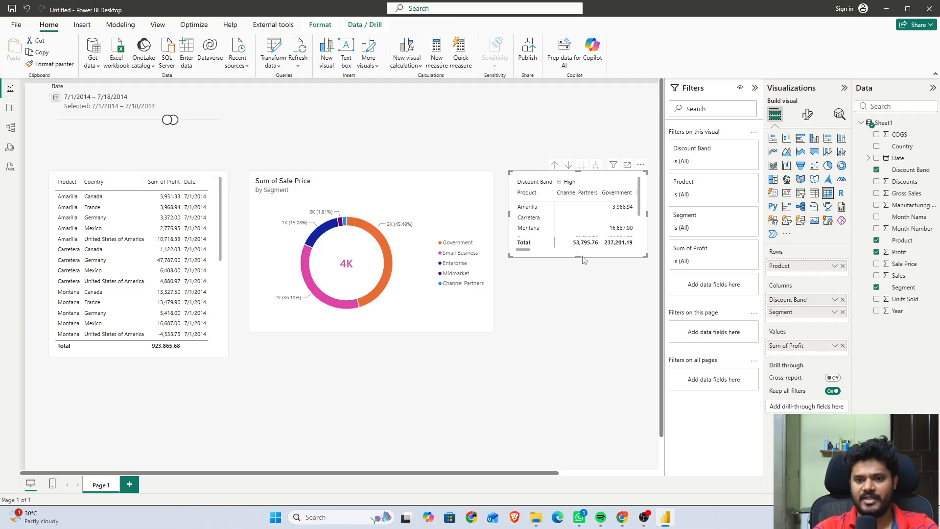
drag(579, 257, 580, 298)
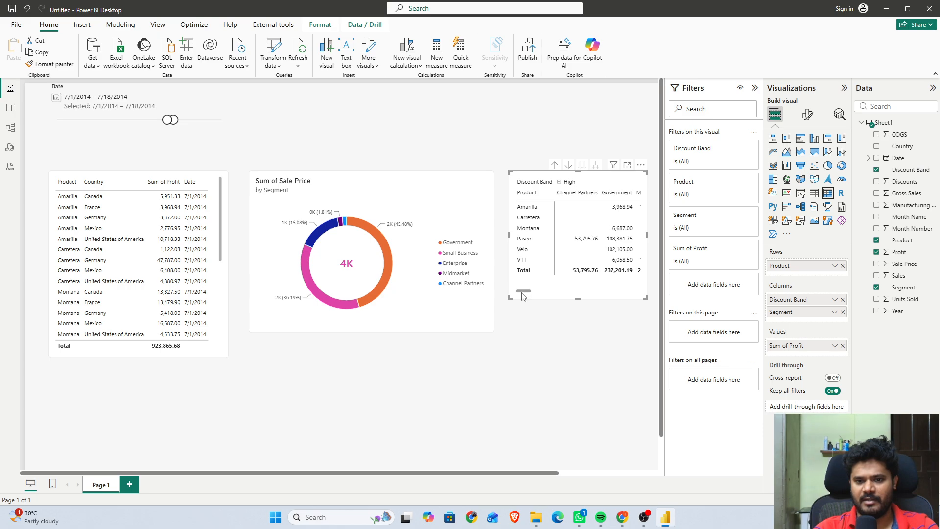
- Drill the matrix's columns back up from segments to discount bands, check its horizontal scrolling, and deselect it
mouse_move(523, 292)
mouse_down()
mouse_move(593, 293)
mouse_move(523, 293)
mouse_up()
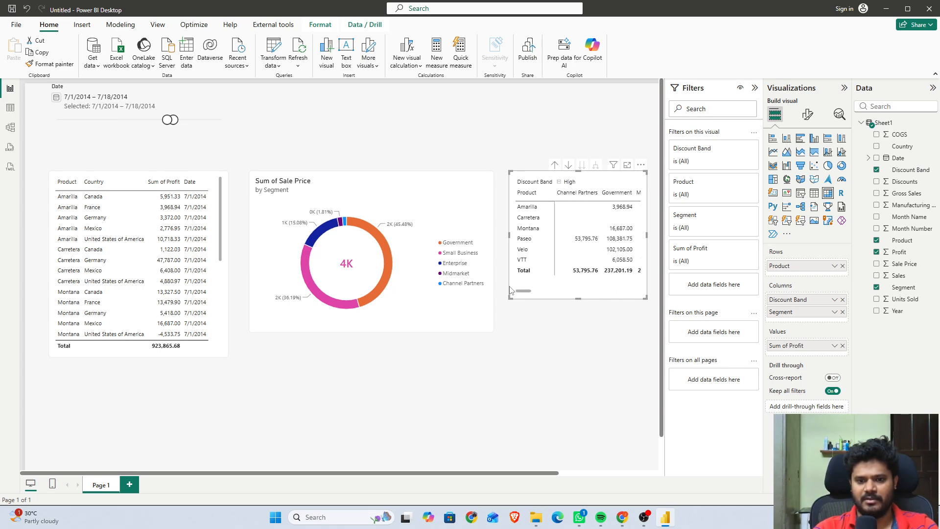
click(552, 166)
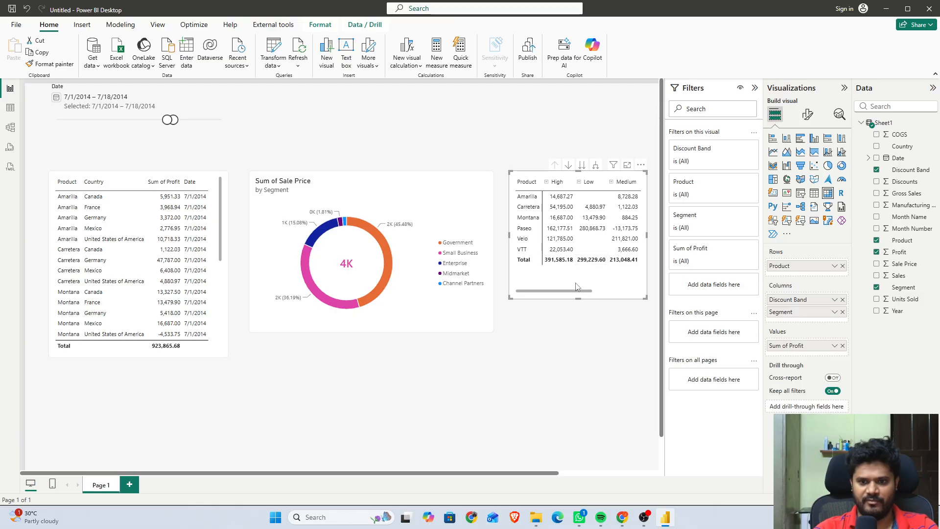
drag(576, 293, 556, 297)
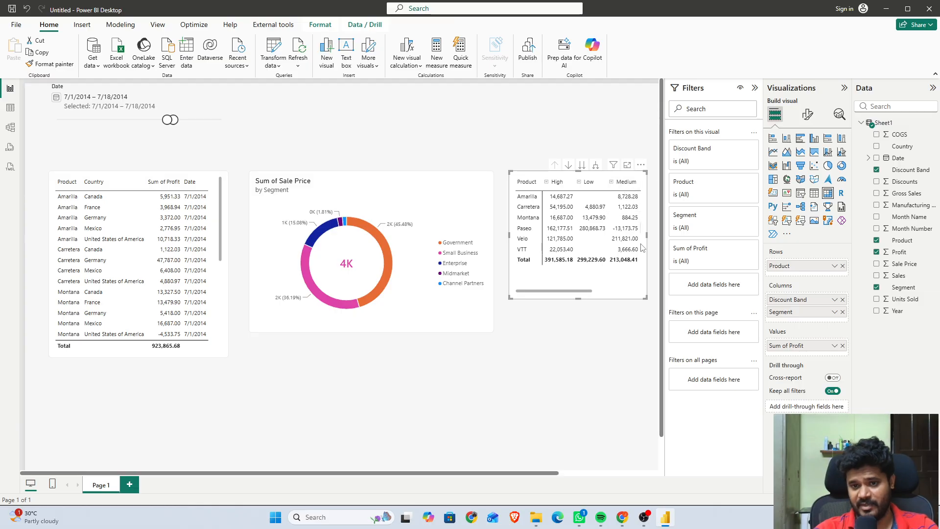
click(631, 418)
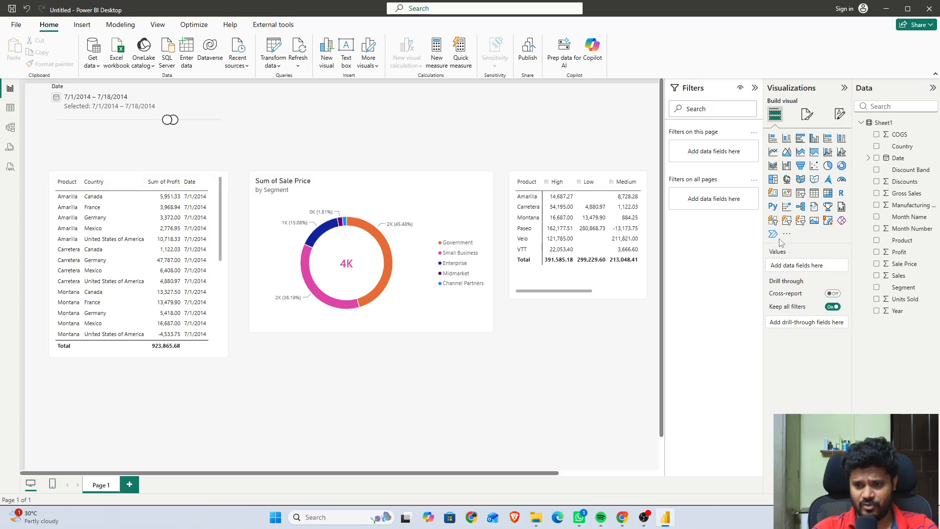
- Add a slicer on the Product field and set its style to Dropdown
click(801, 195)
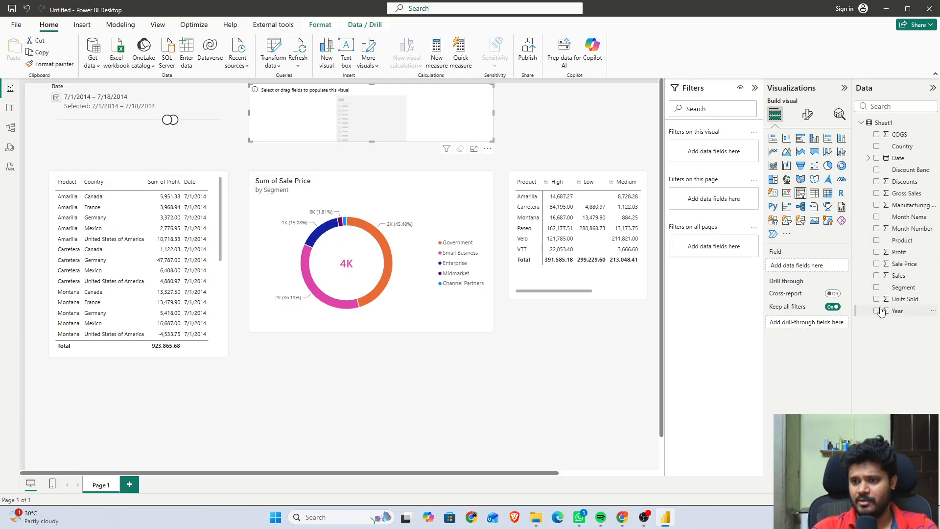
click(876, 240)
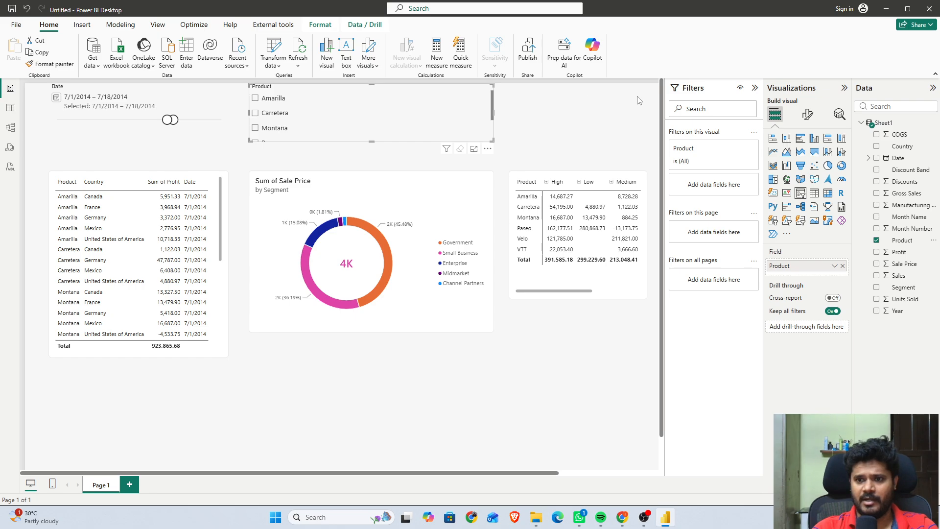
click(807, 114)
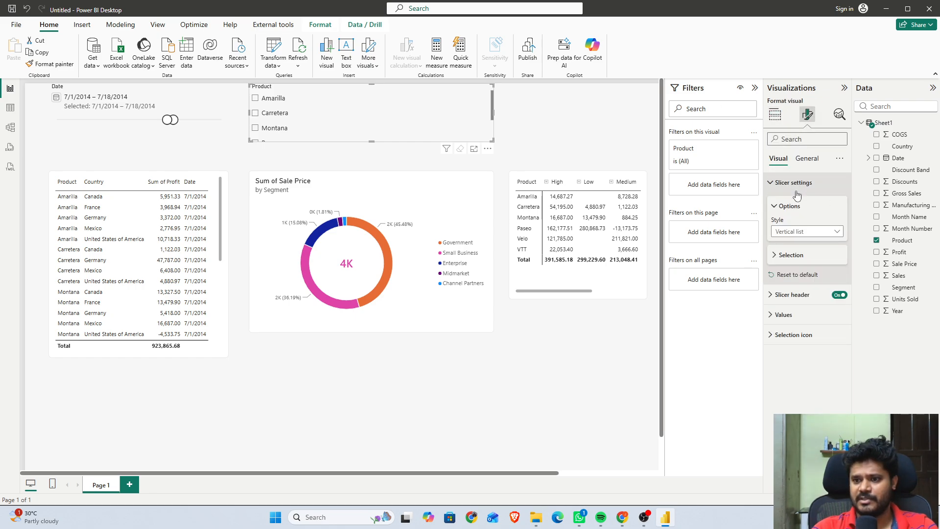
click(806, 232)
click(793, 267)
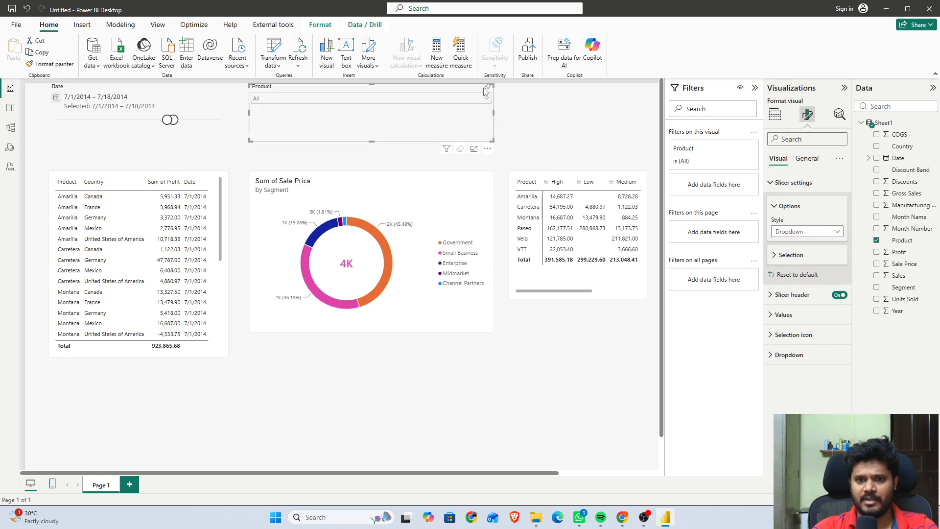
- Make the Product slicer narrower and shorter and move it above the right half of the donut chart
click(490, 145)
click(490, 145)
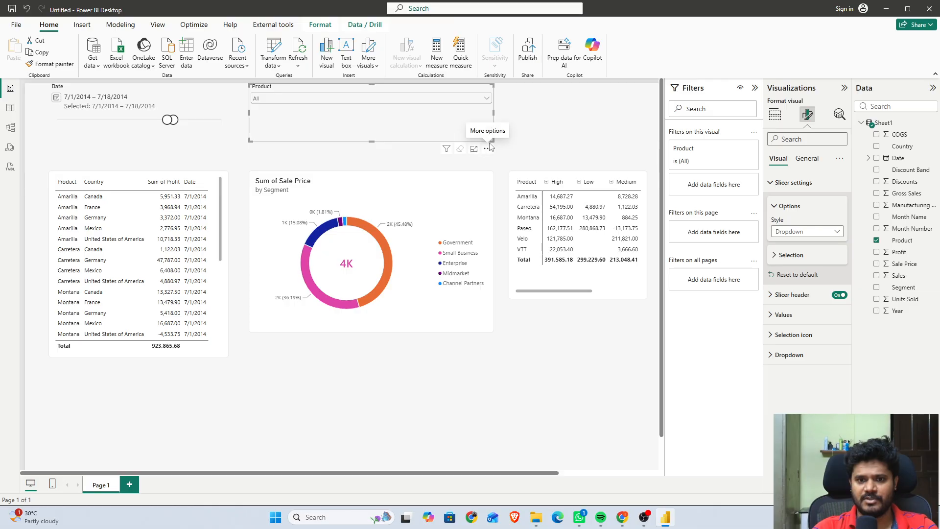
drag(493, 142, 410, 125)
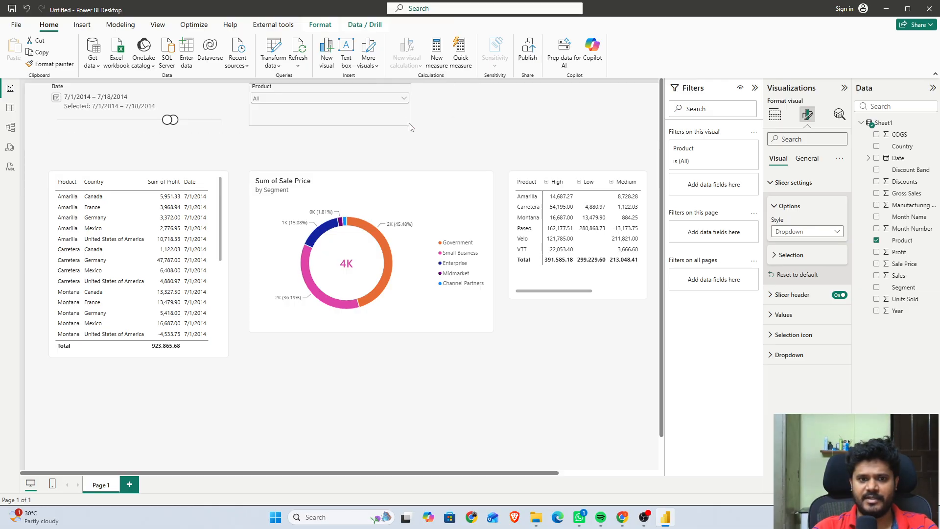
drag(348, 113, 440, 117)
click(557, 122)
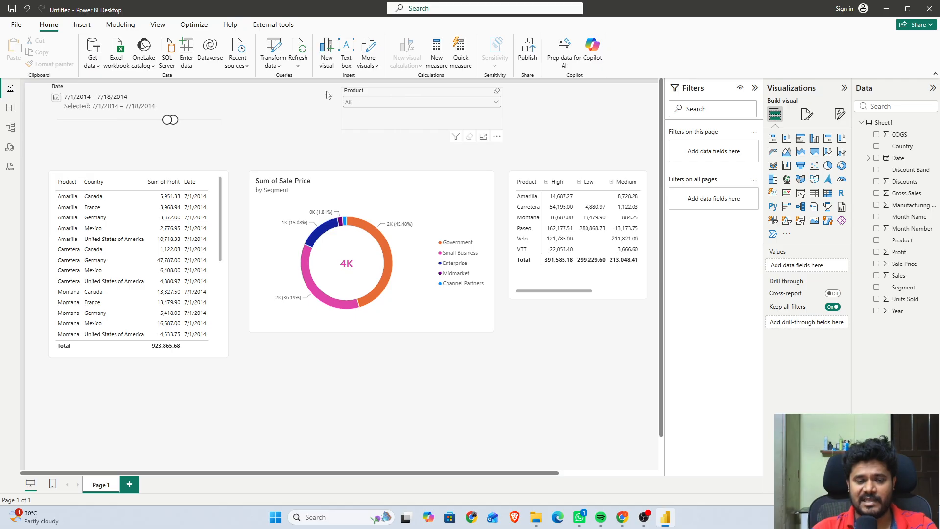
- Clear the date range selection in the Date slicer and deselect it
click(208, 95)
click(222, 87)
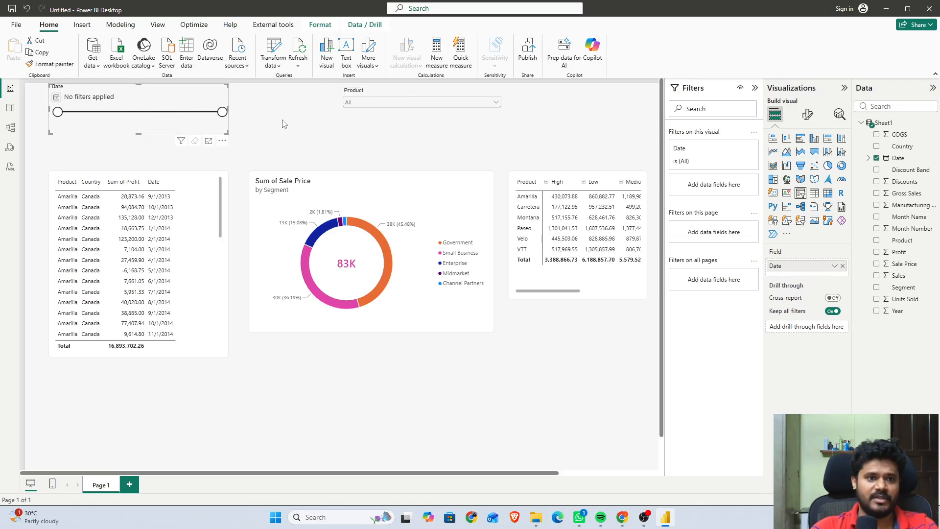
click(282, 124)
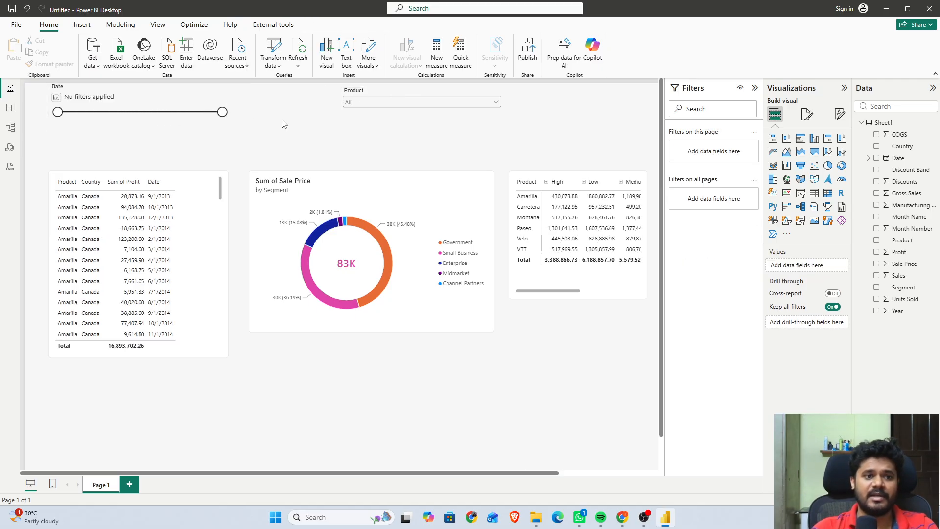
- Set the Product slicer's selection icon color to the pink theme color
click(386, 122)
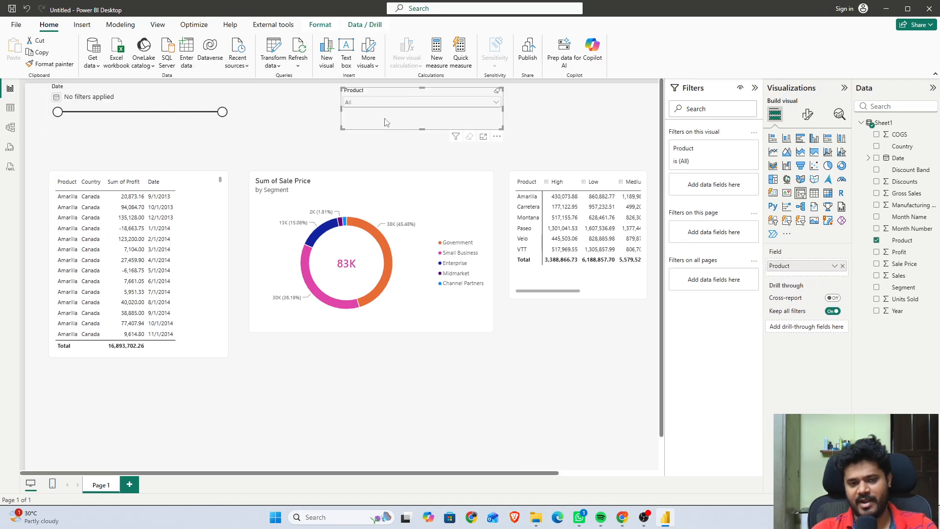
click(807, 114)
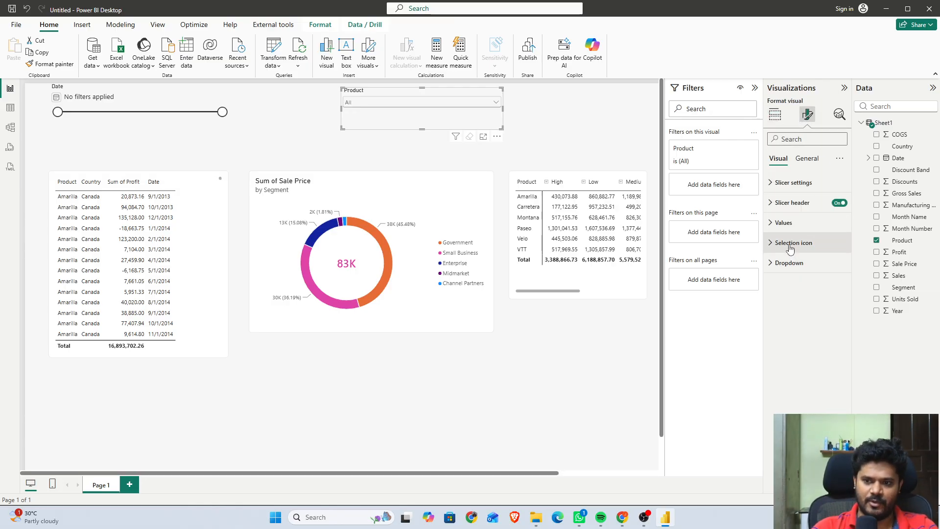
click(822, 243)
click(783, 292)
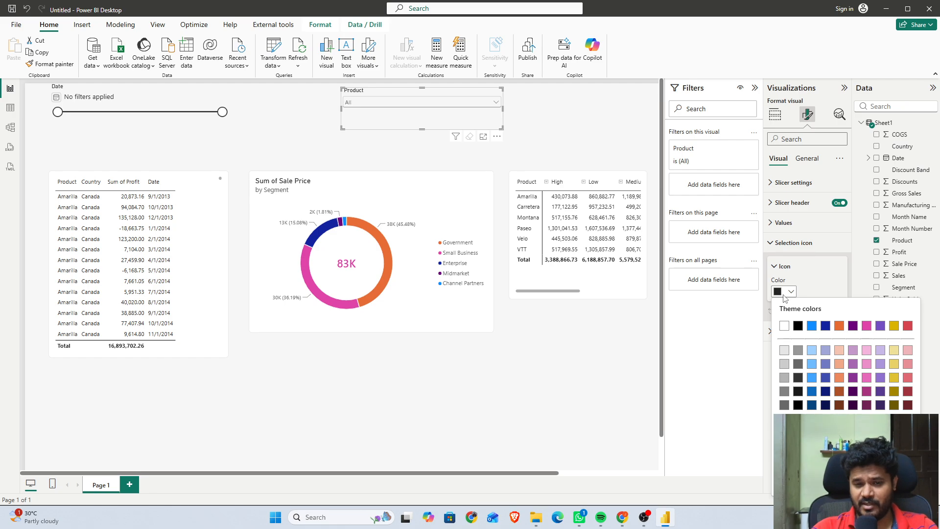
click(867, 325)
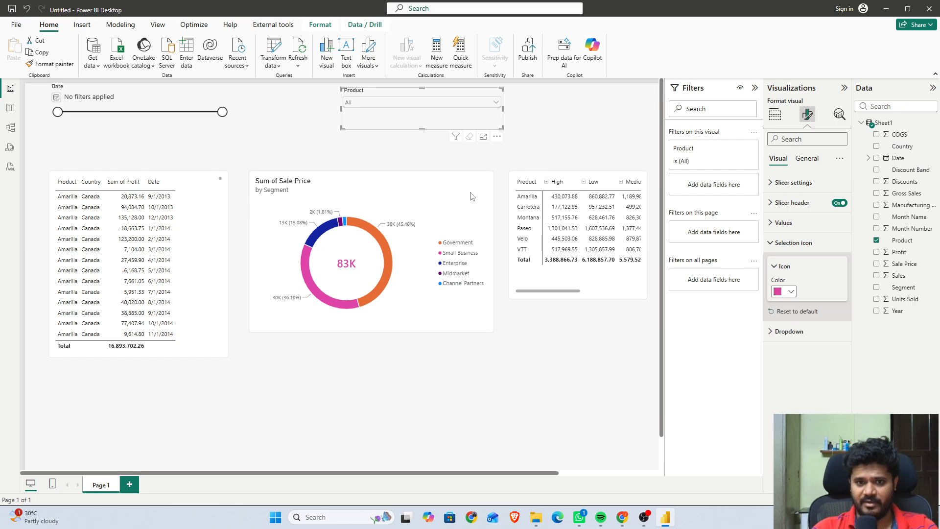
- Try the Product slicer by filtering the report by Carretera, Amarilla and Montana in turn
click(387, 102)
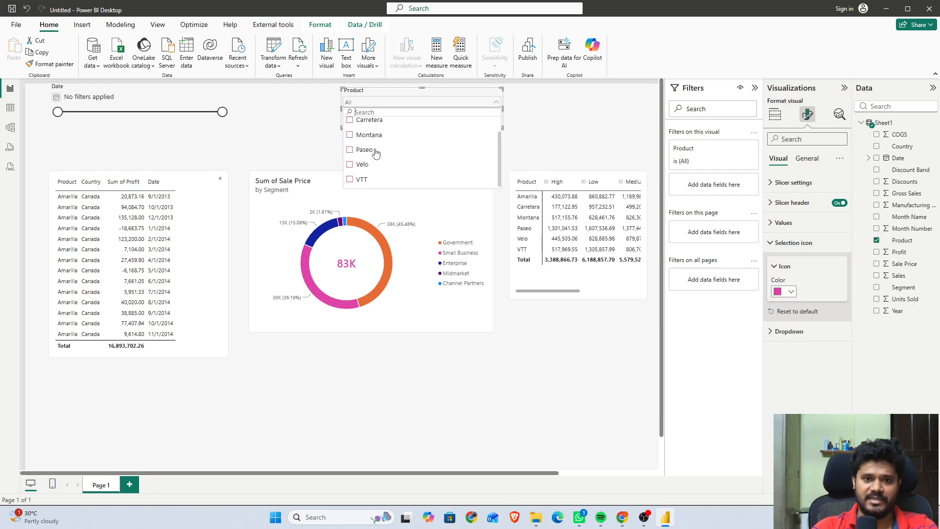
click(362, 140)
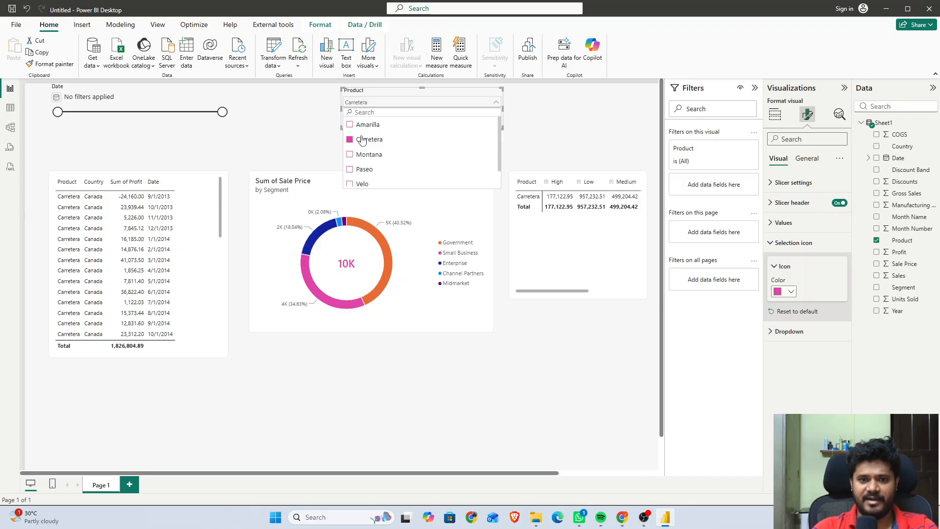
click(363, 125)
click(368, 155)
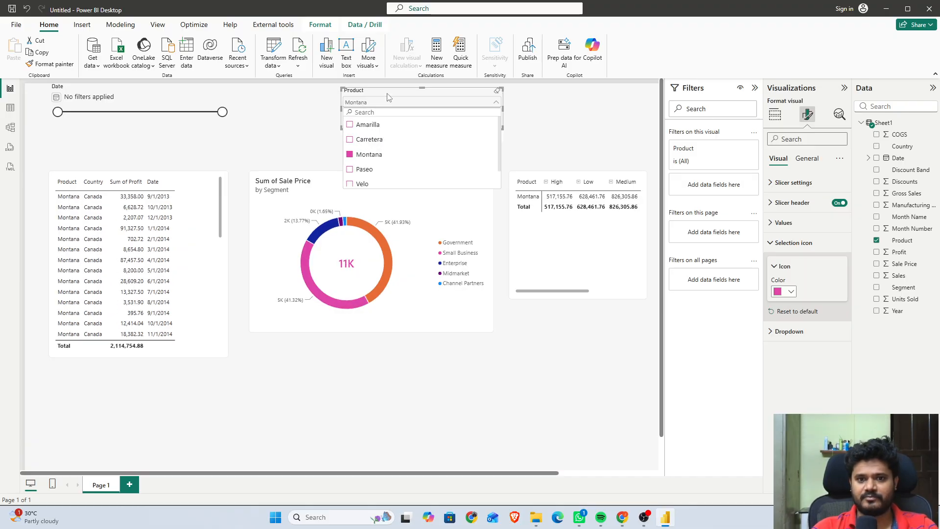
- Set the border color of the Product slicer's dropdown to the recently used pink
click(793, 243)
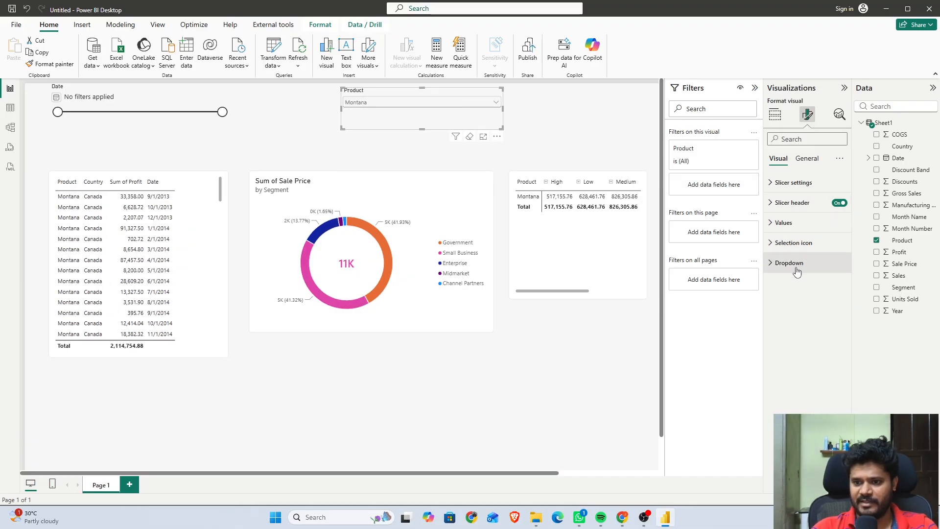
click(796, 269)
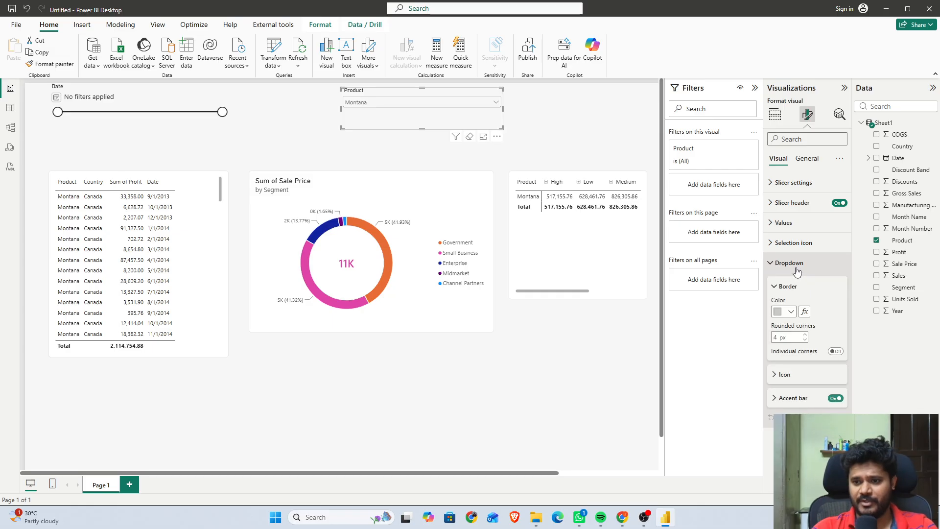
click(786, 311)
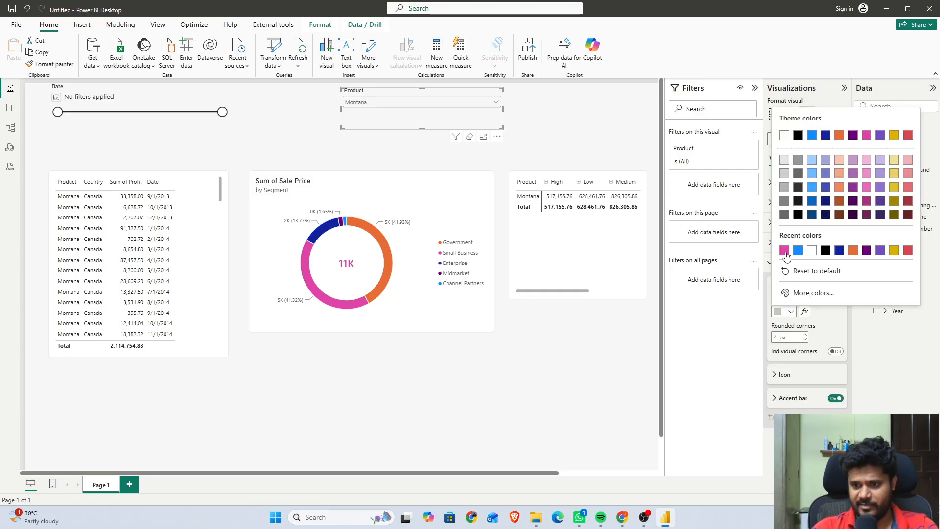
click(785, 251)
click(513, 117)
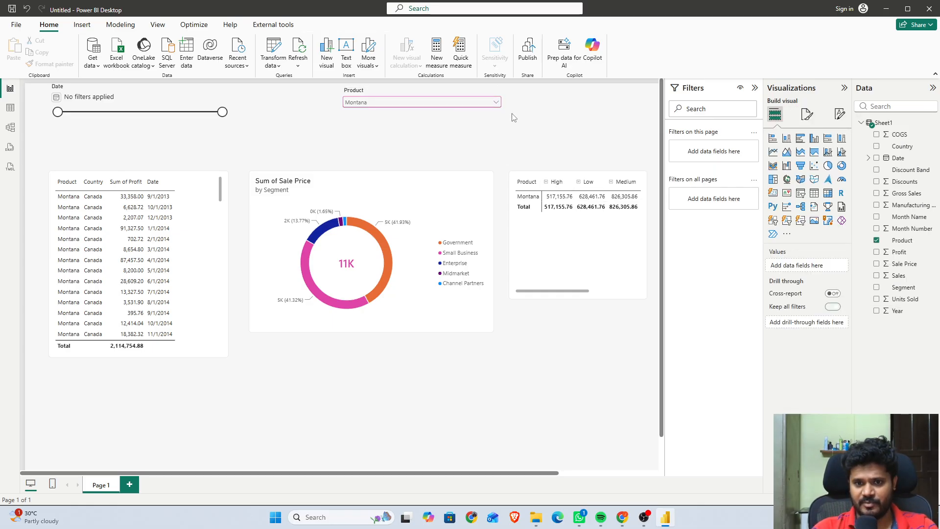
- Filter the report by Amarilla in the Product slicer and close its list
click(494, 102)
click(364, 124)
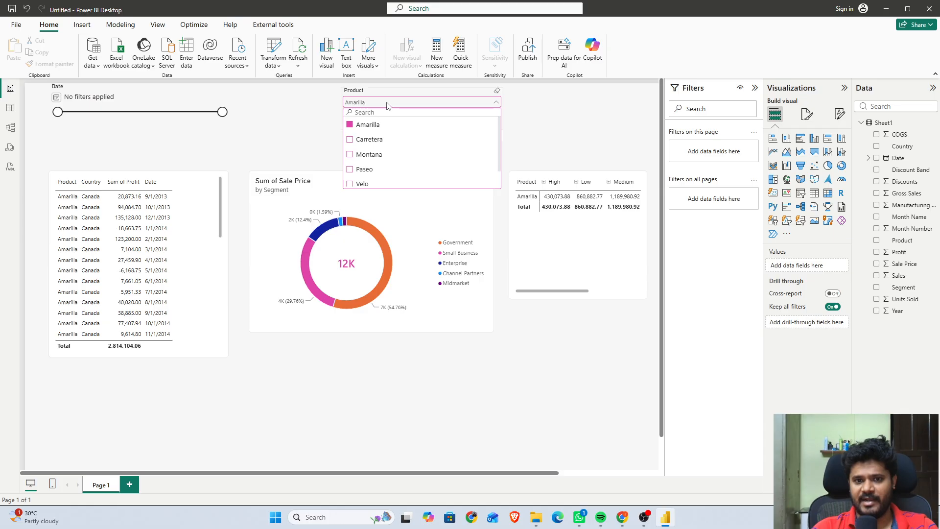
click(562, 112)
- Set the accent bar color of the Product slicer's dropdown to the same pink and deselect the slicer
click(441, 117)
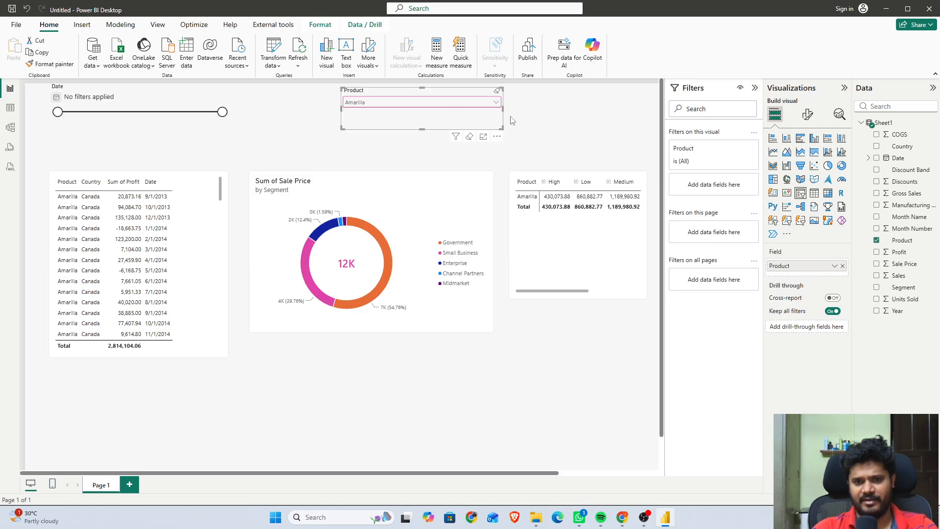
click(807, 114)
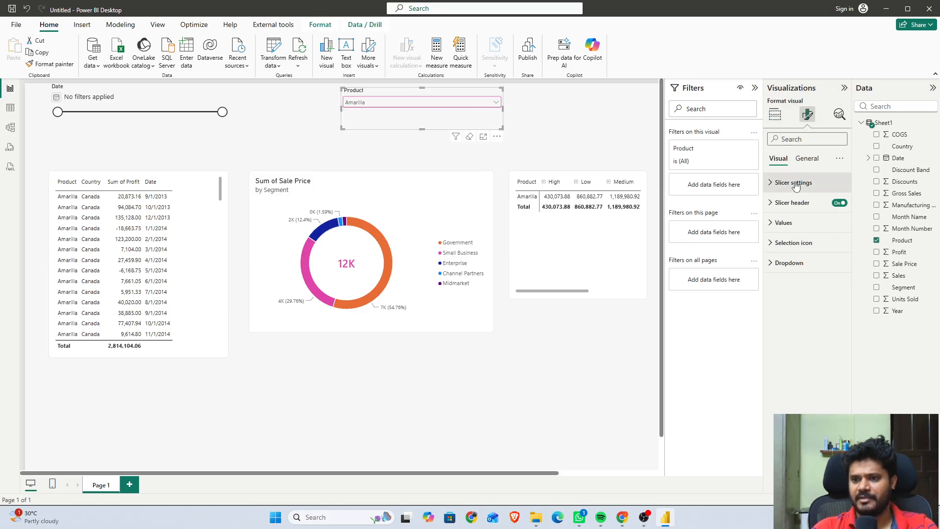
click(784, 263)
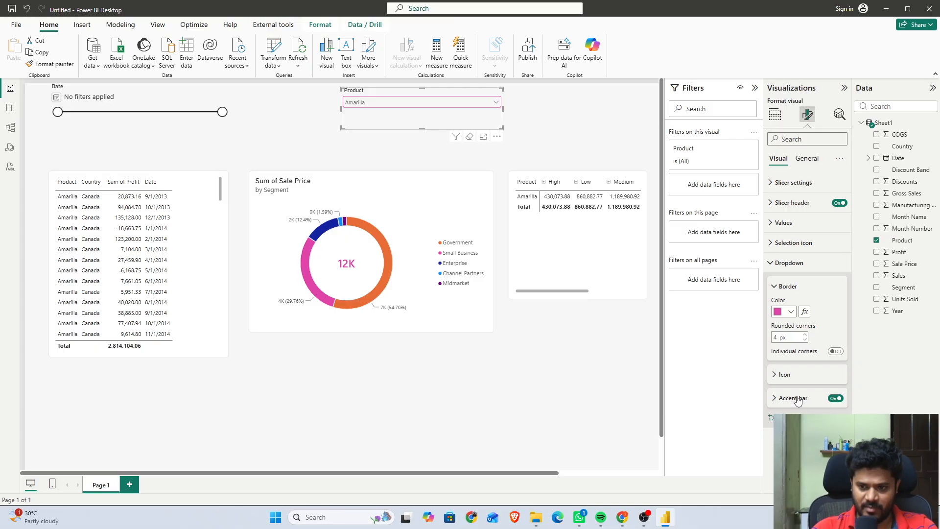
click(793, 398)
scroll(798, 400, down, 1)
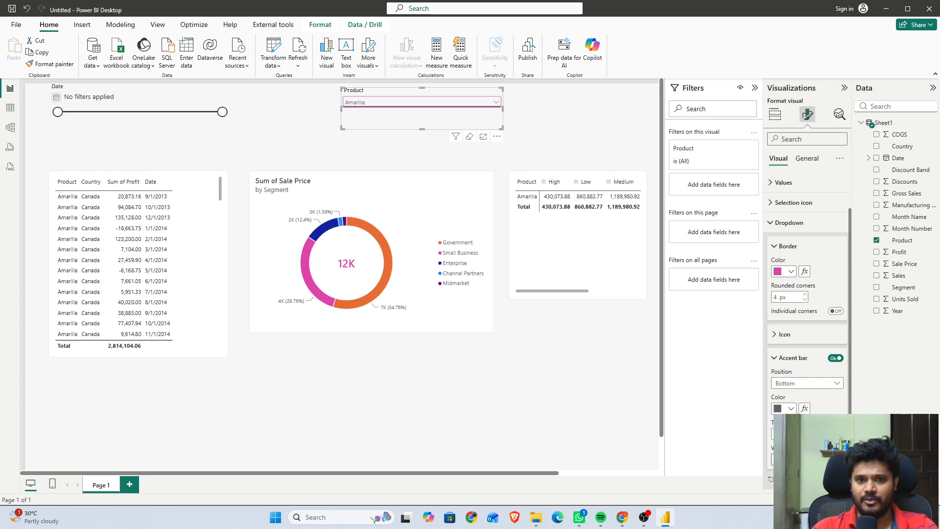
click(791, 408)
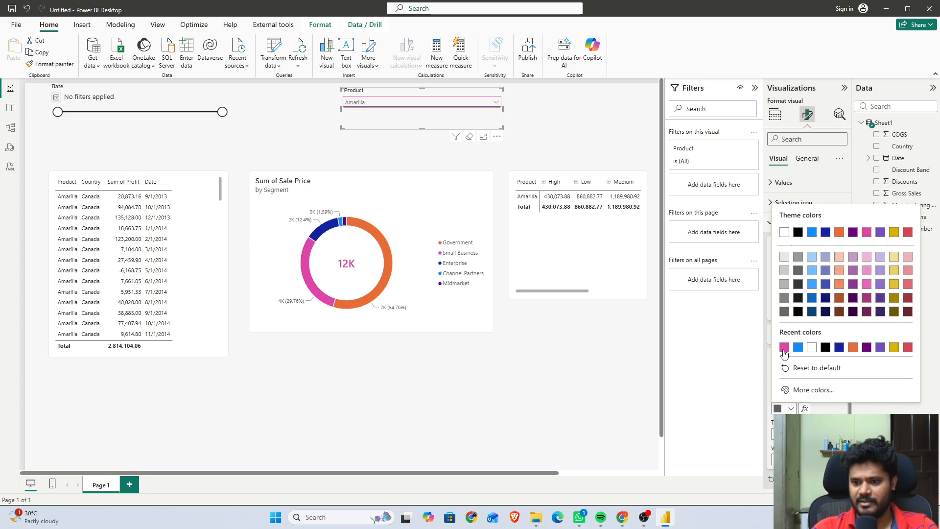
click(783, 348)
click(576, 114)
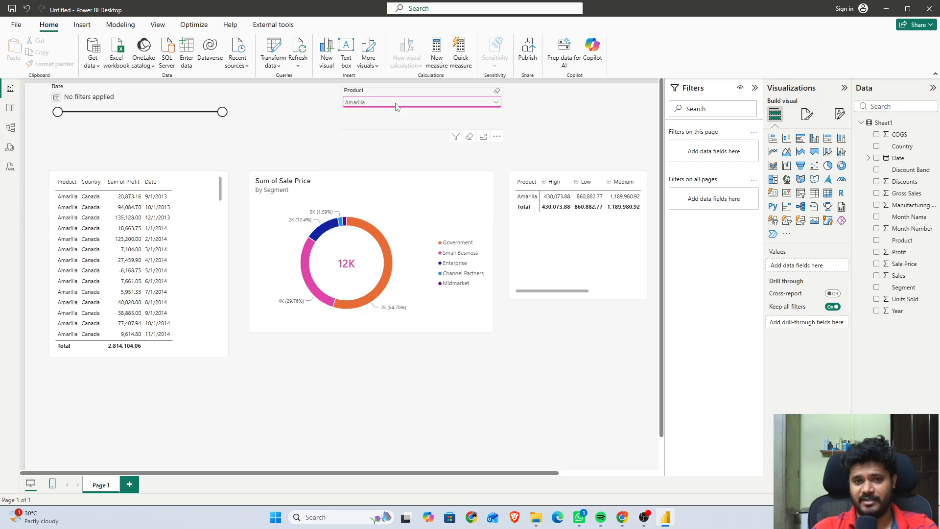
- Expand the Product slicer's list to check its styling and close it again
click(403, 119)
click(442, 106)
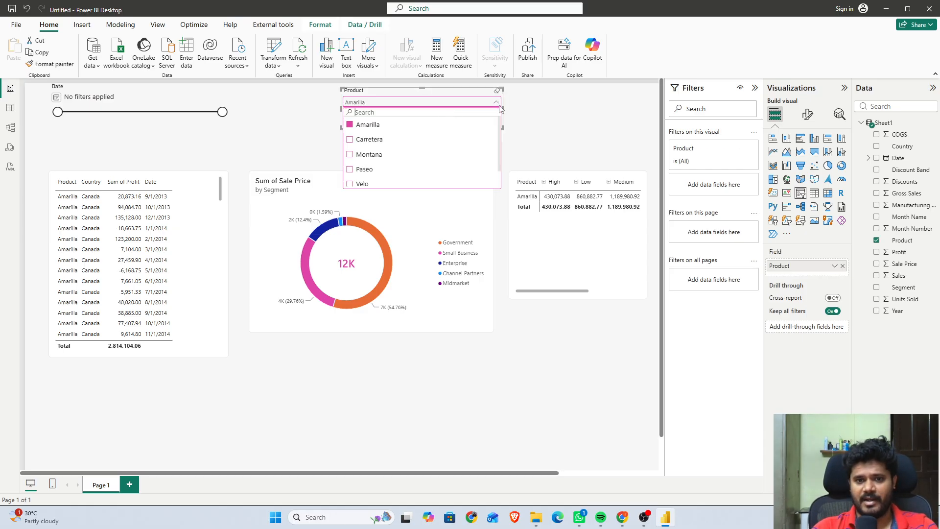
click(548, 119)
- Move the Product slicer above the matrix and narrow it to fit within the matrix's width
click(385, 120)
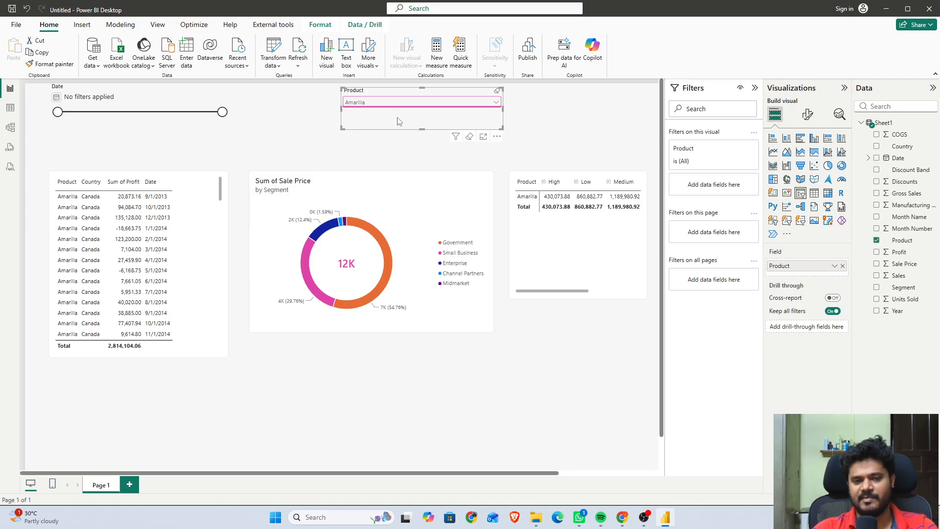
drag(406, 122, 549, 127)
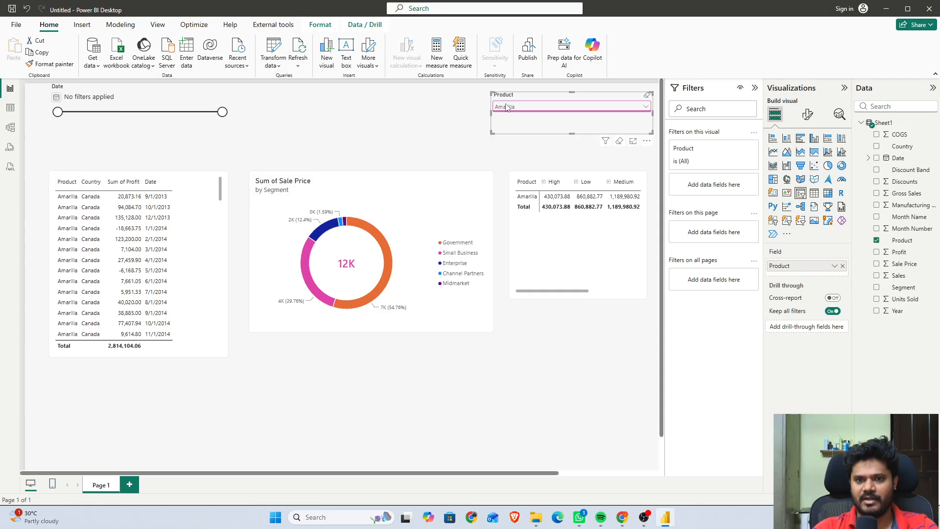
drag(495, 115, 566, 120)
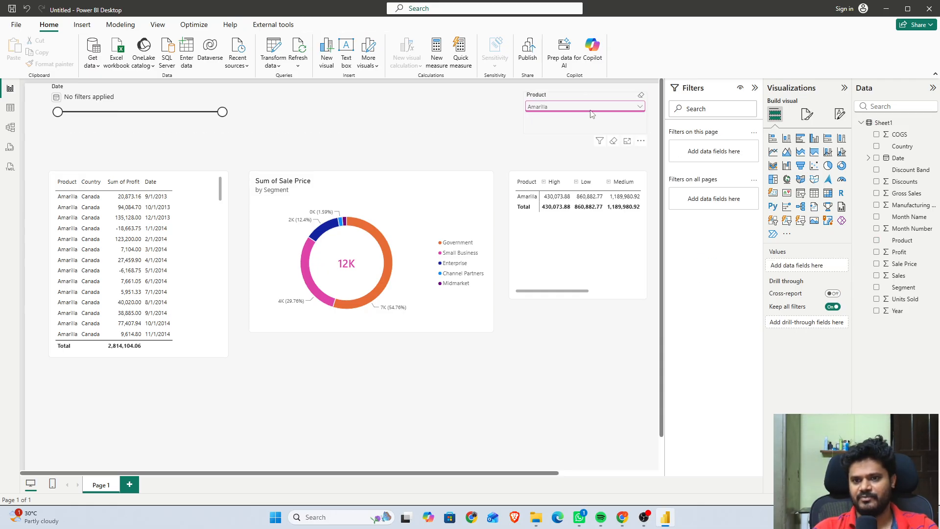
- Try the Left, Right and Top positions for the accent bar of the Product slicer's dropdown
click(808, 114)
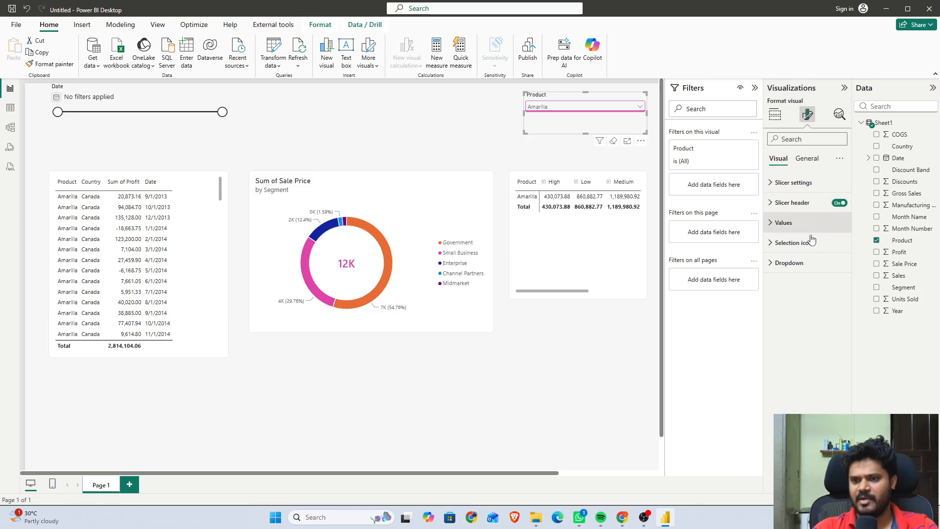
click(788, 263)
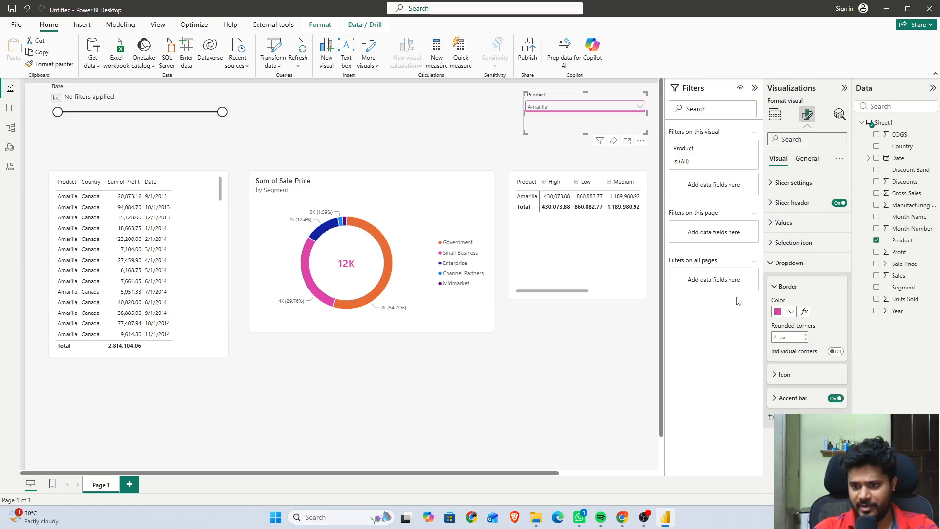
click(789, 398)
click(792, 383)
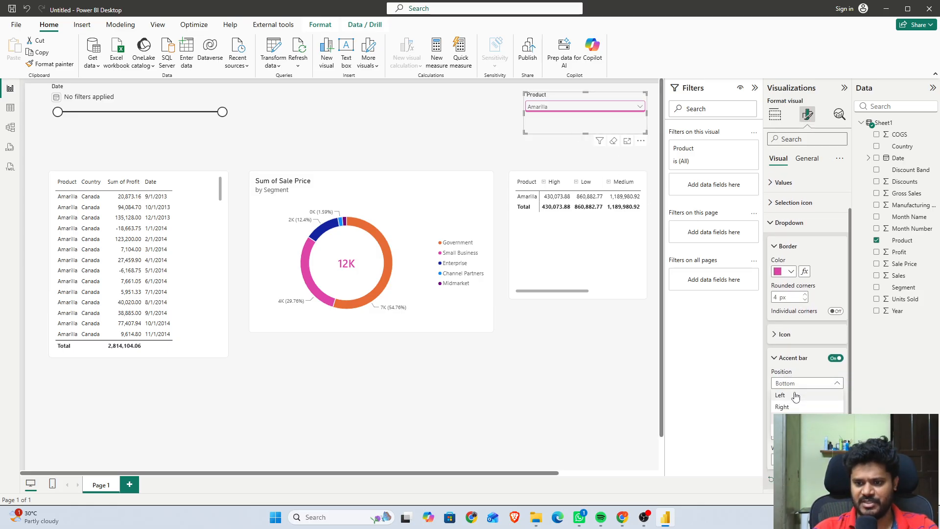
click(793, 393)
click(797, 384)
click(796, 407)
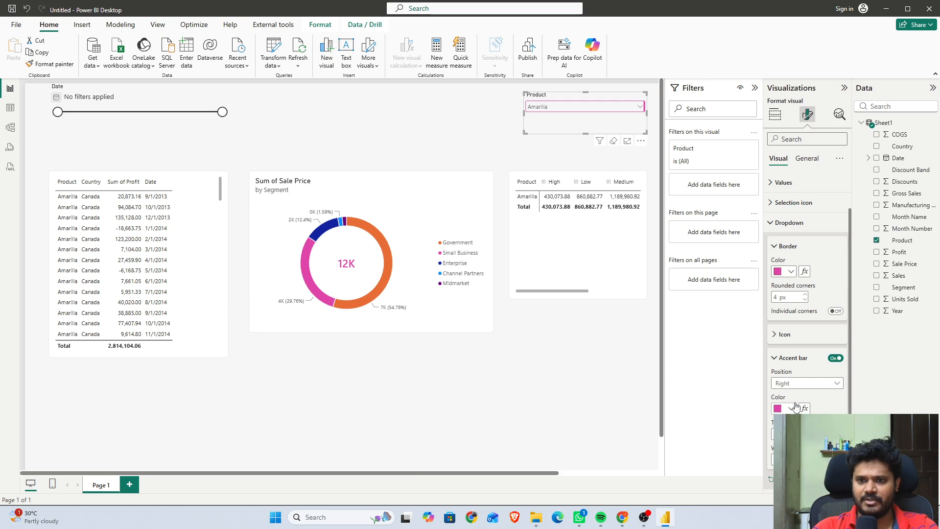
click(796, 383)
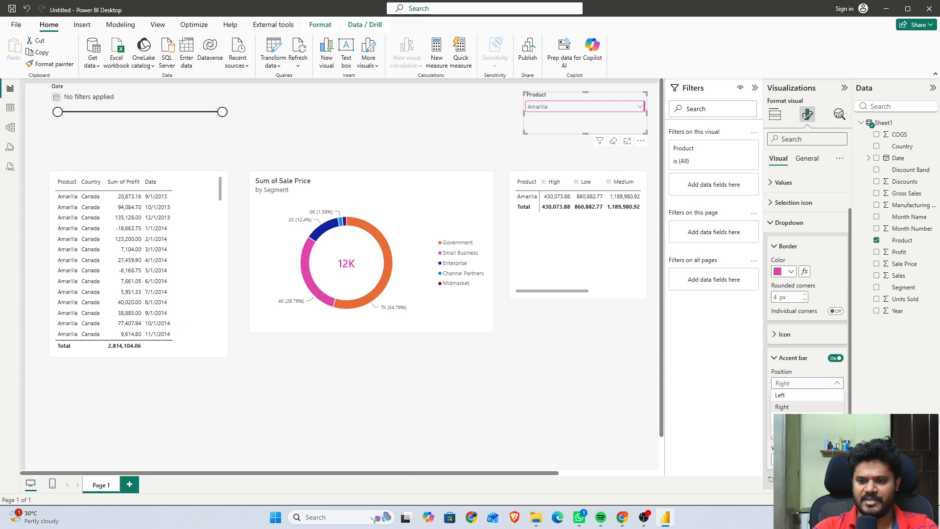
click(793, 418)
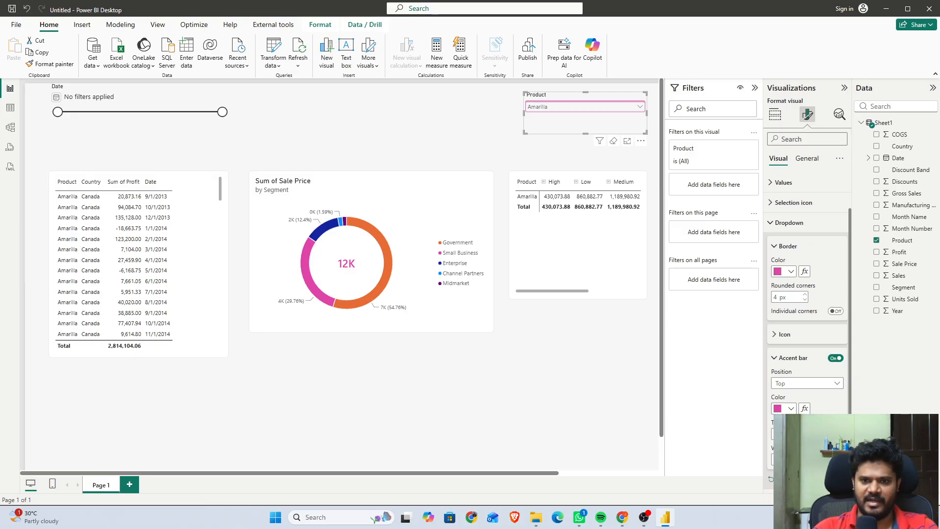
- Set the accent bar position of the Product slicer back to Bottom and deselect the slicer
click(799, 386)
click(787, 431)
click(582, 370)
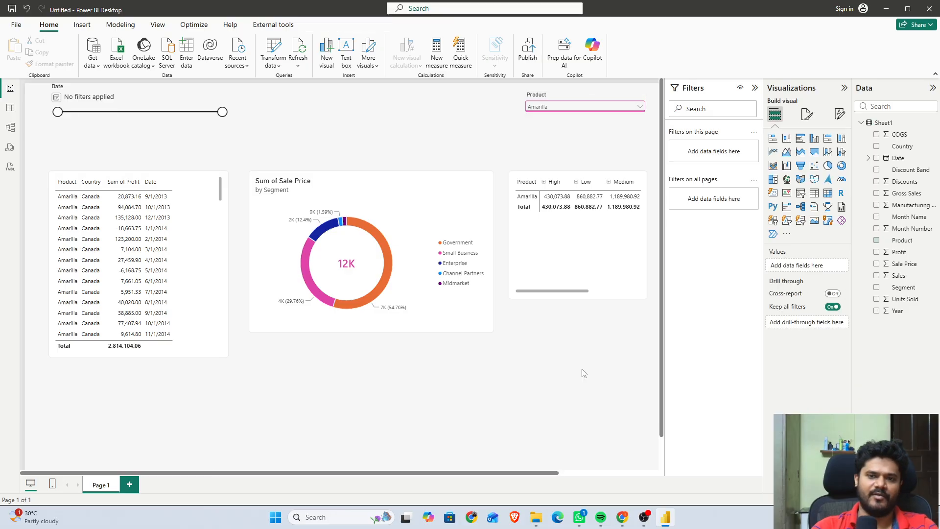
- Clear the Amarilla selection from the Product slicer and deselect the slicer
click(584, 117)
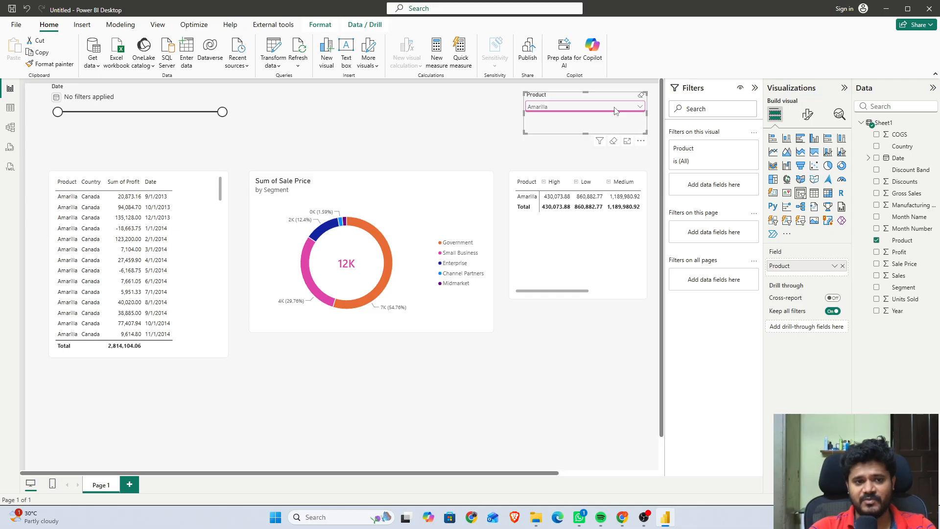
click(641, 96)
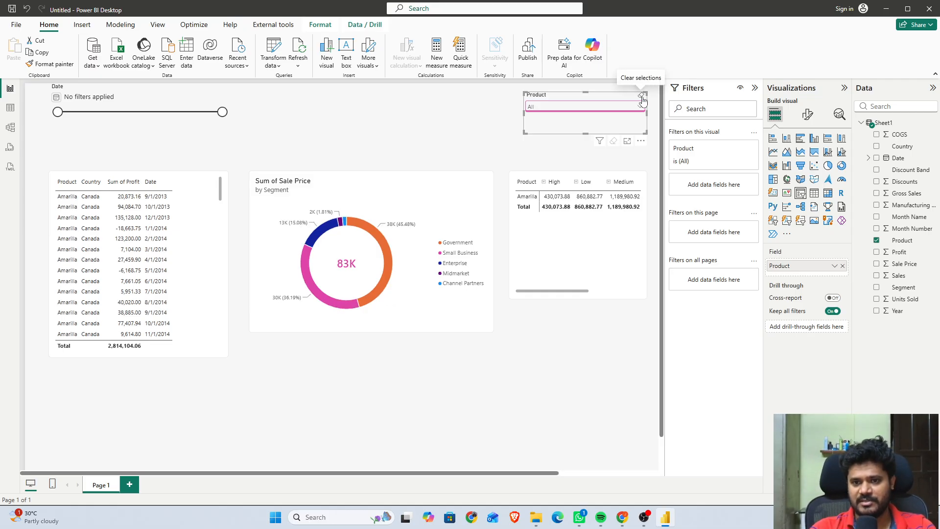
click(541, 430)
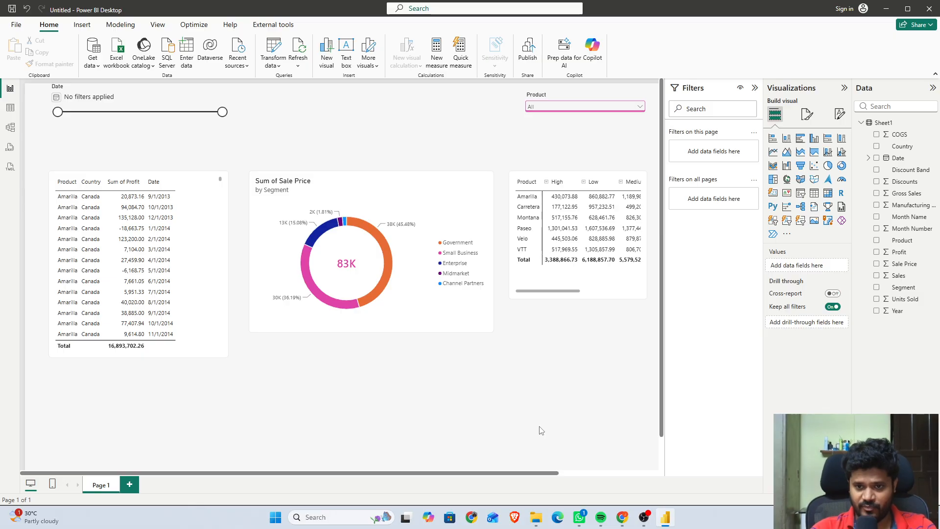
- Try the Highrise and Sunset color palettes on the report theme and settle on Storm
click(840, 115)
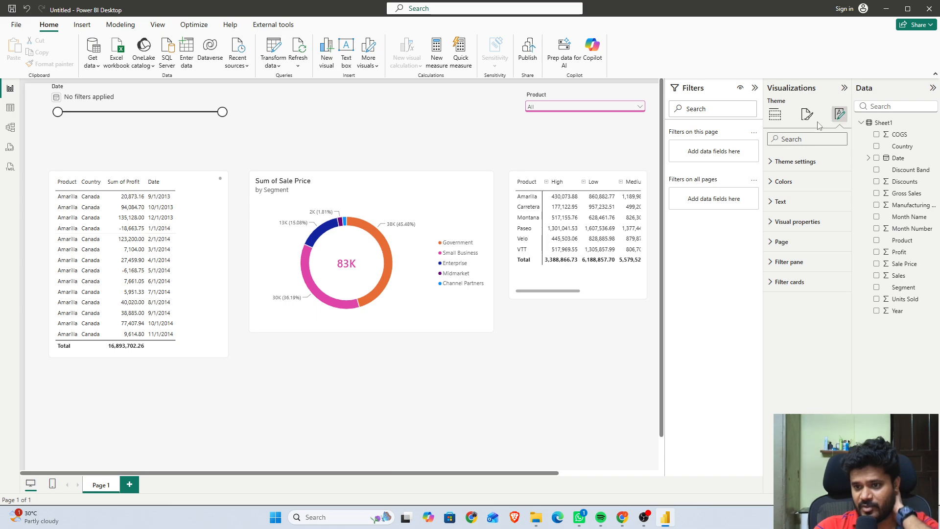
click(793, 181)
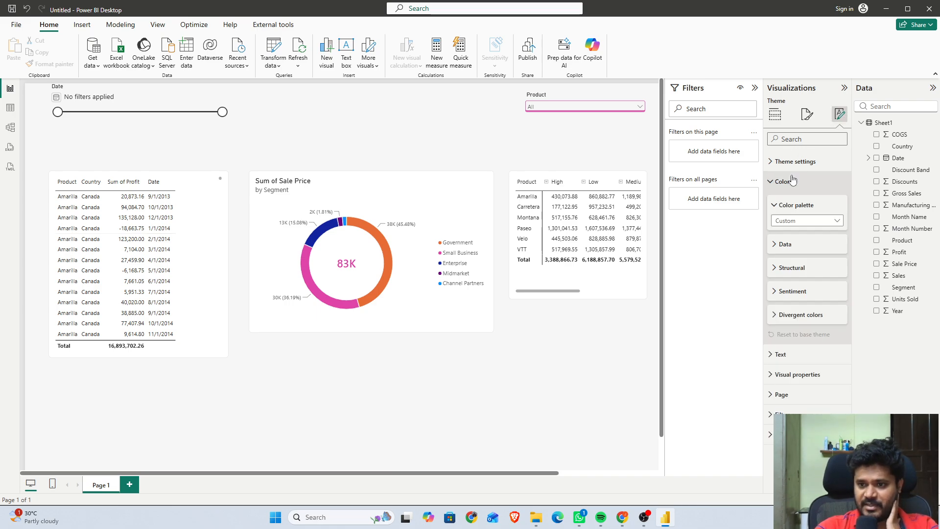
click(804, 221)
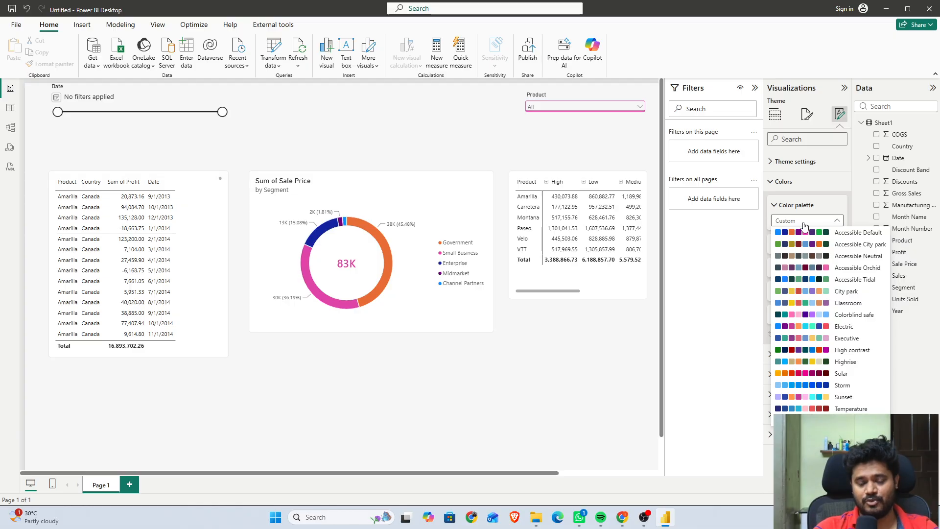
click(840, 362)
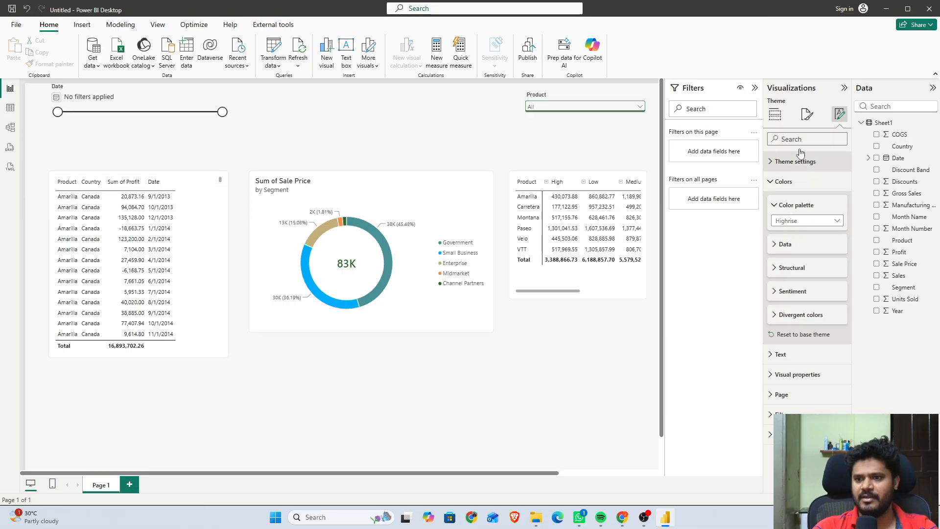
click(799, 222)
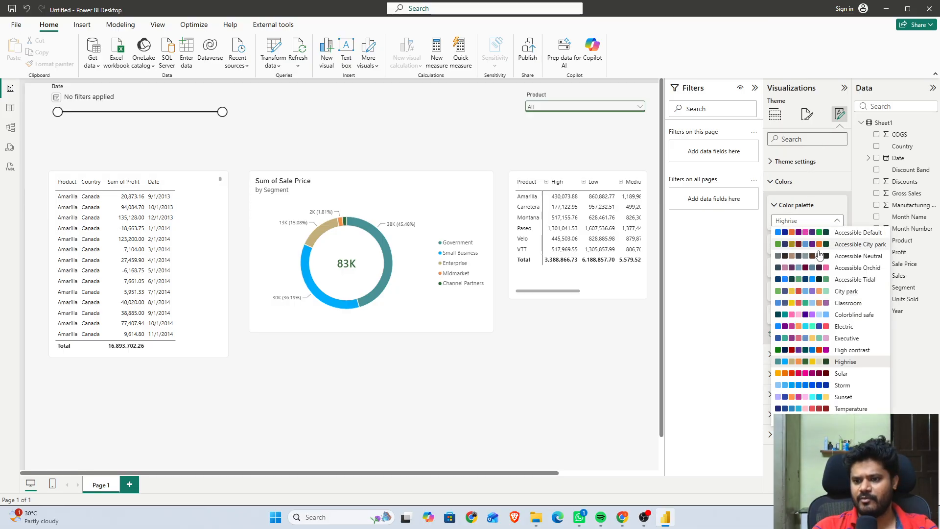
click(838, 398)
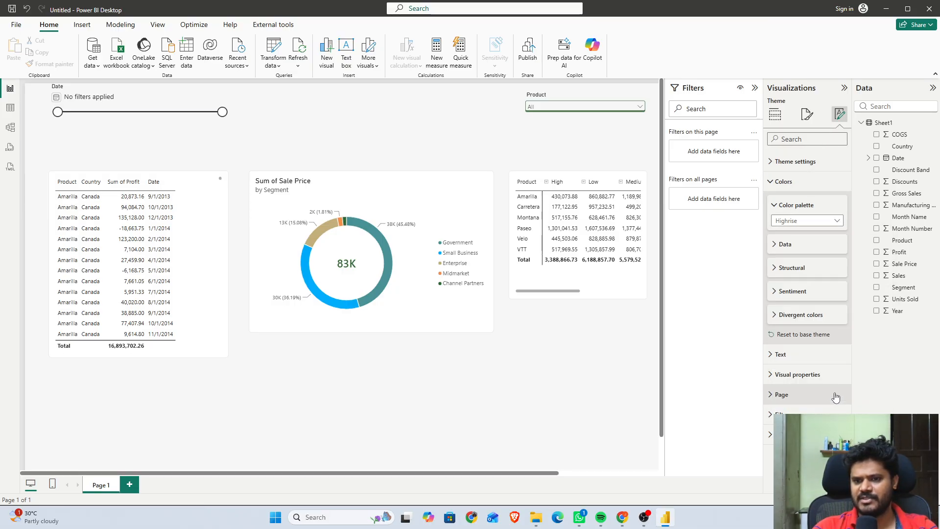
click(803, 221)
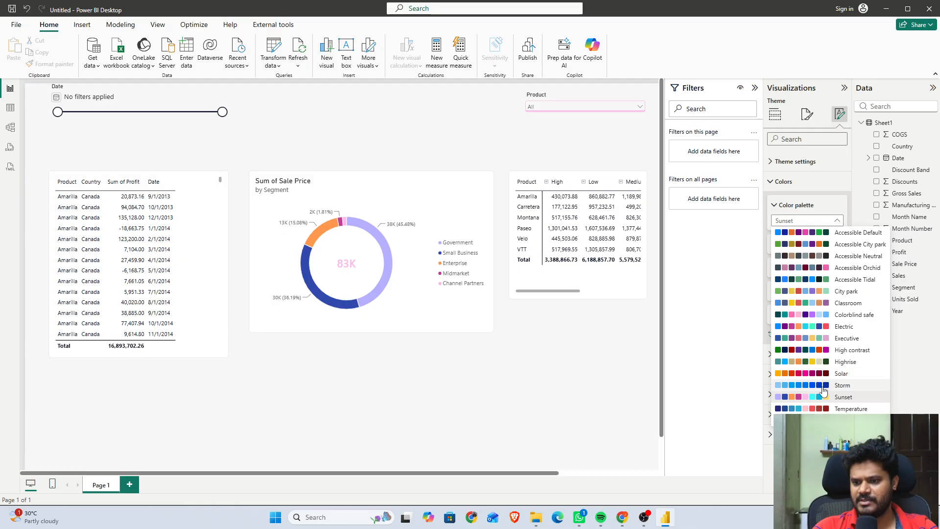
click(826, 409)
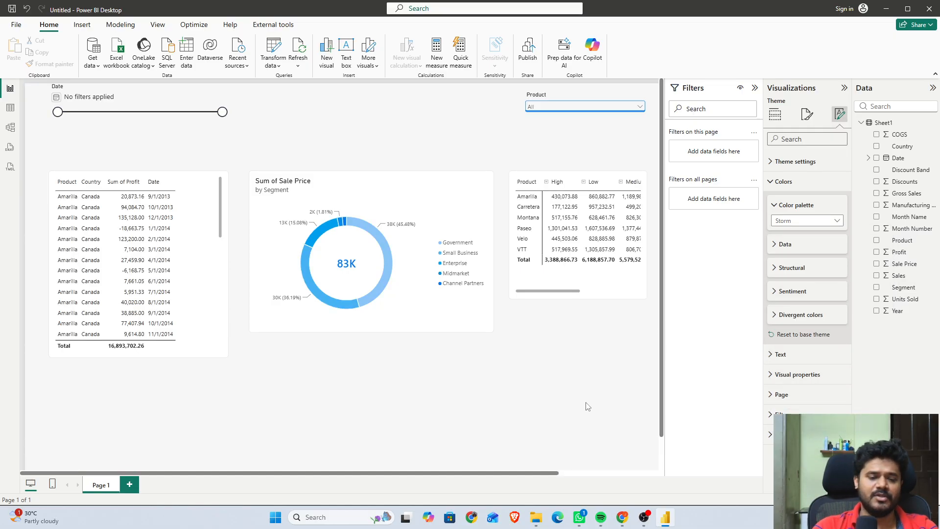
click(545, 406)
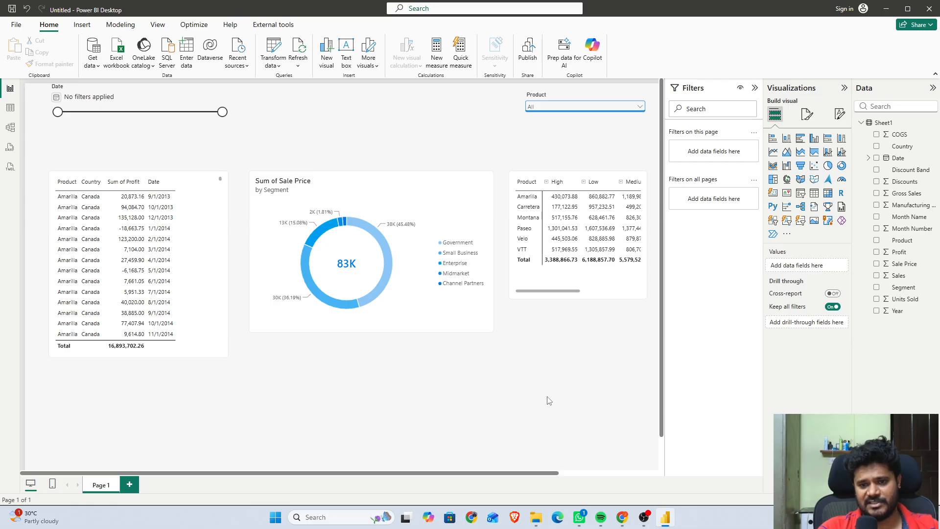
- Expand the Product slicer's list to check its new colors and available products, and close it
click(546, 110)
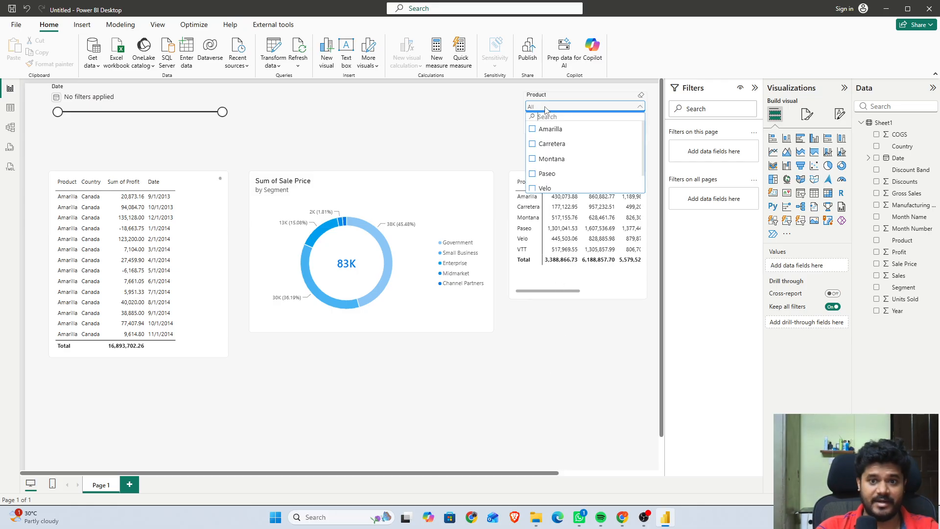
scroll(555, 142, down, 1)
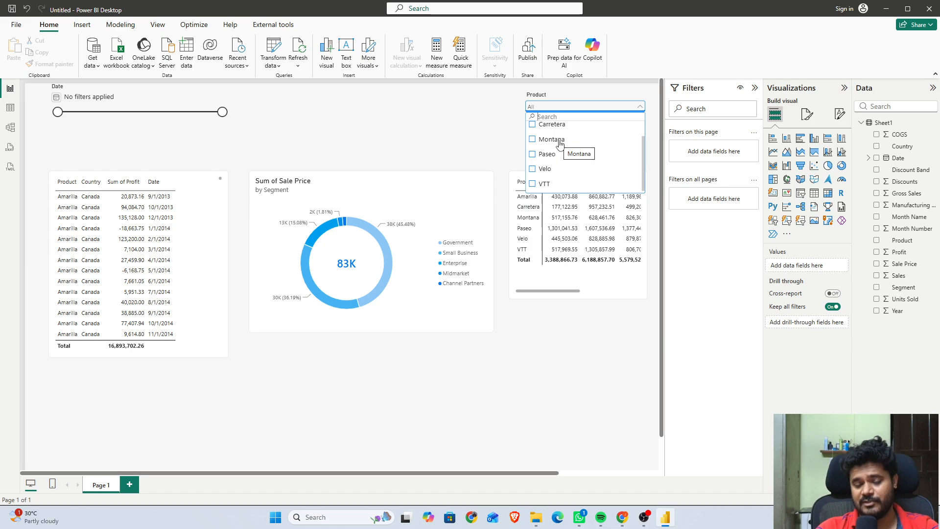
click(465, 135)
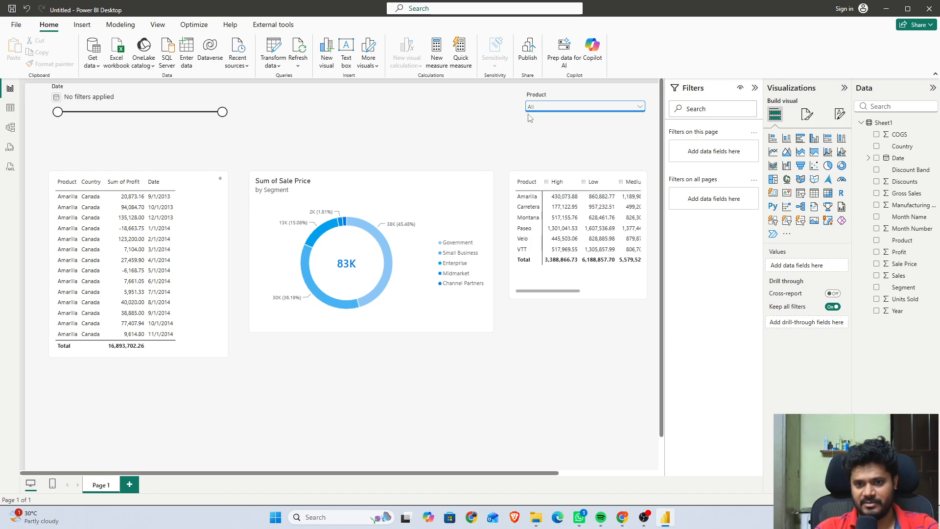
- Filter the report by Montana in the Product slicer and close its list
click(587, 106)
scroll(556, 146, down, 1)
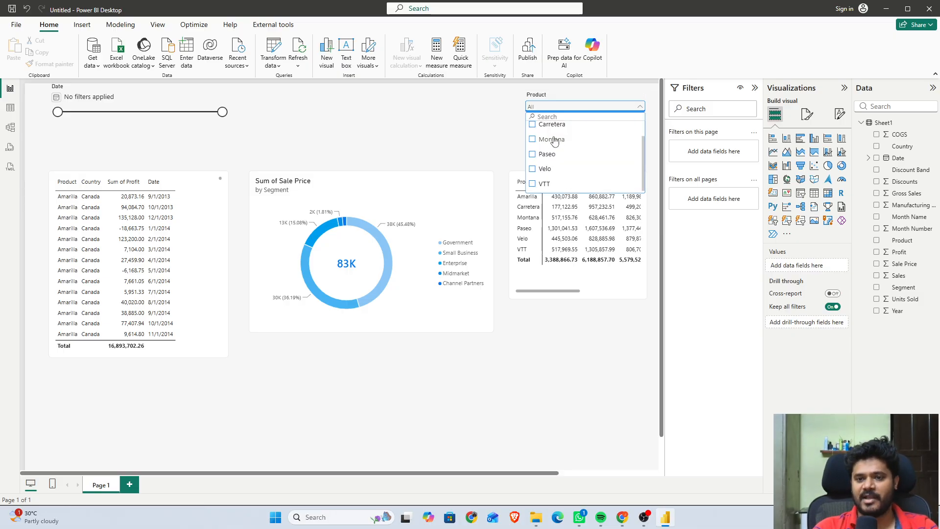
click(550, 140)
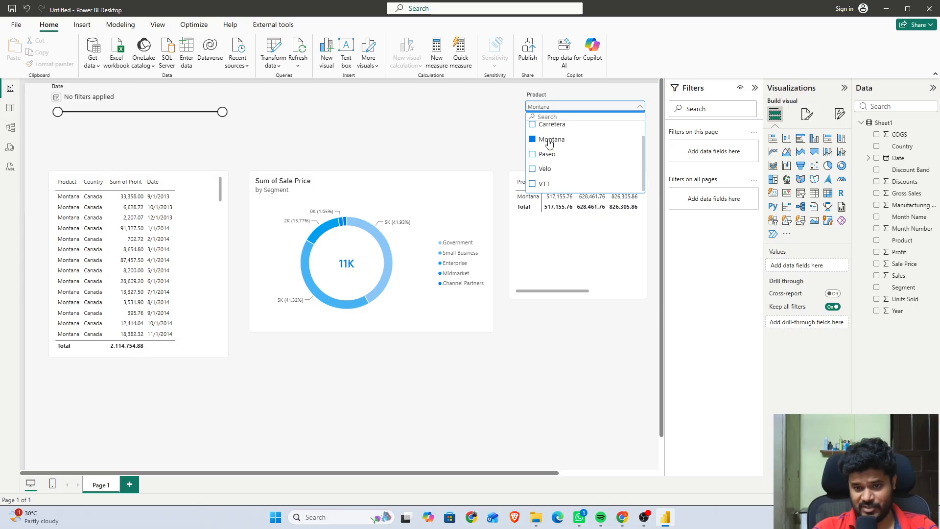
click(475, 127)
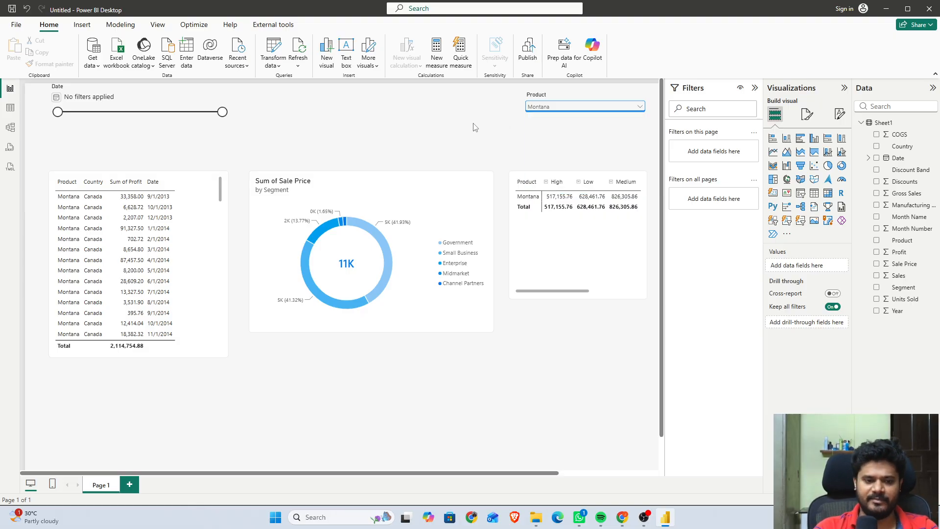